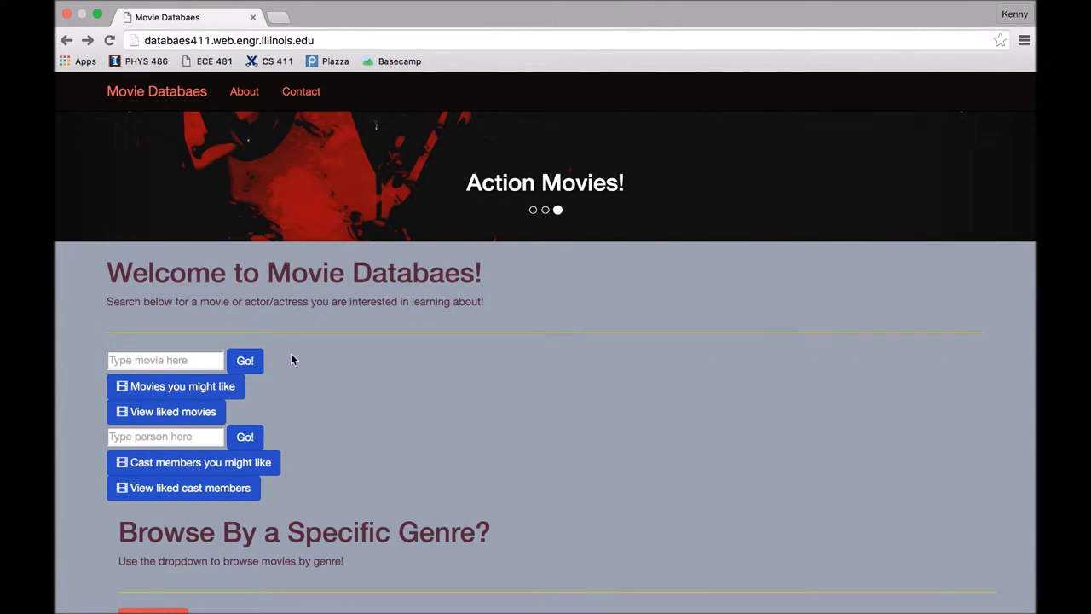
- List every movie in the database and scroll through the list
{"action": "left_click", "coordinate": [249, 365]}
{"action": "scroll", "coordinate": [346, 408], "scroll_direction": "down", "scroll_amount": 20}
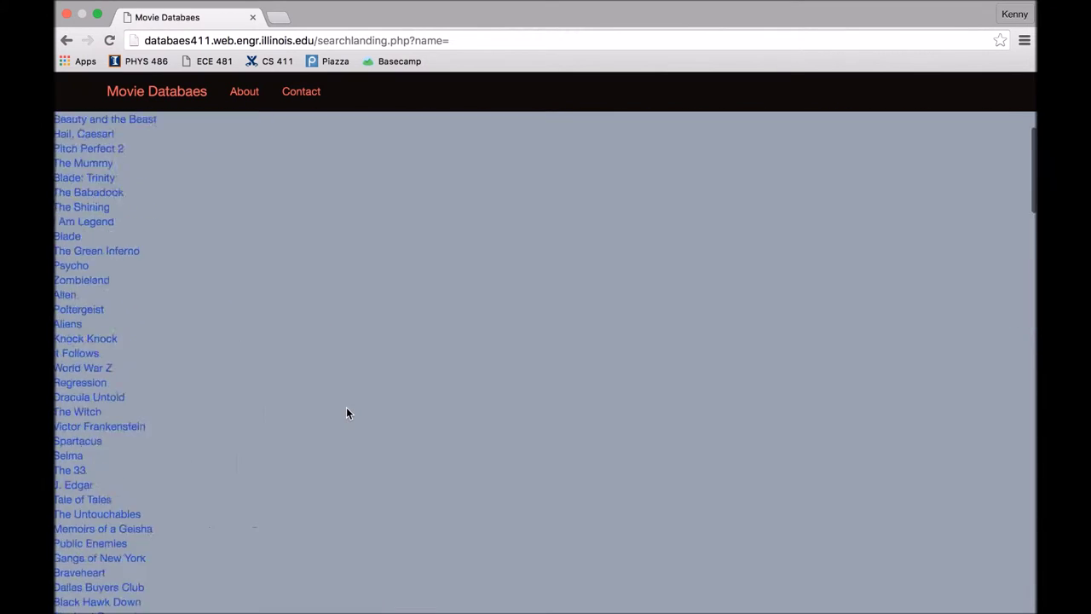
{"action": "scroll", "coordinate": [347, 413], "scroll_direction": "up", "scroll_amount": 20}
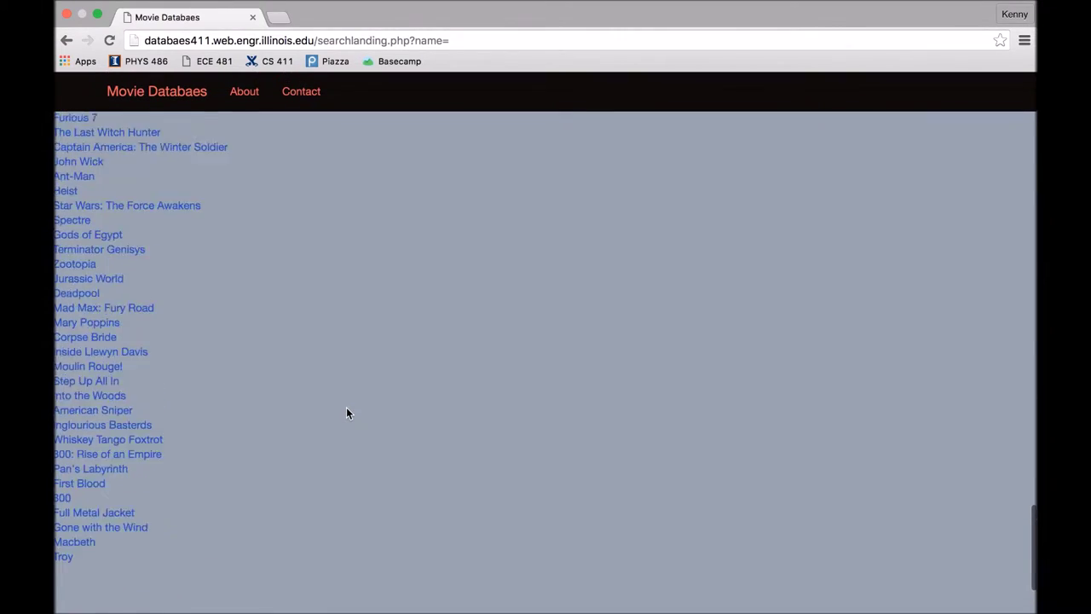
{"action": "scroll", "coordinate": [346, 413], "scroll_direction": "up", "scroll_amount": 5}
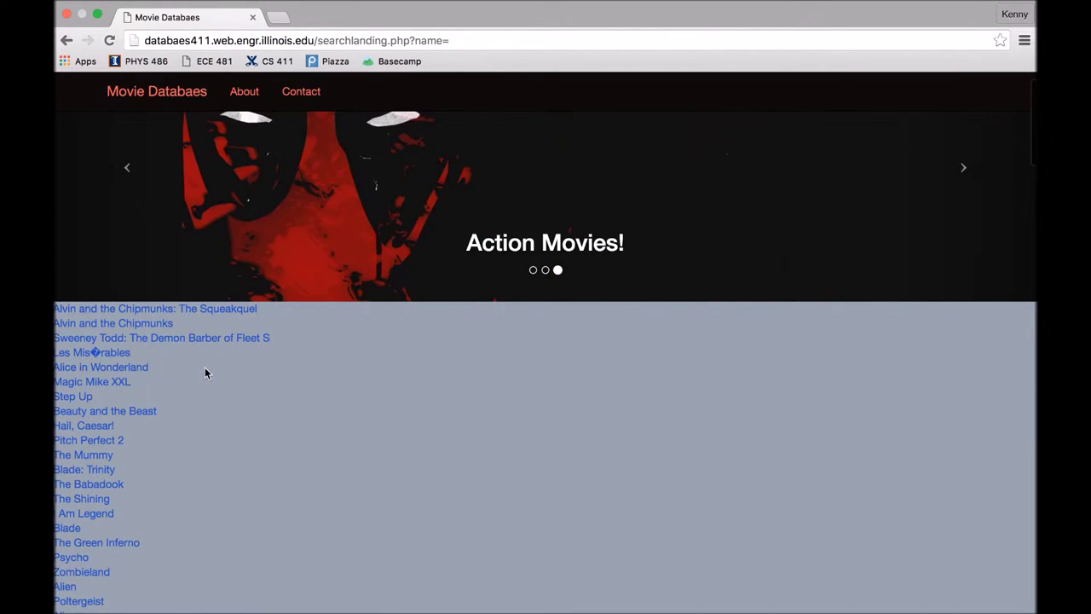
{"action": "scroll", "coordinate": [205, 366], "scroll_direction": "left", "scroll_amount": 5}
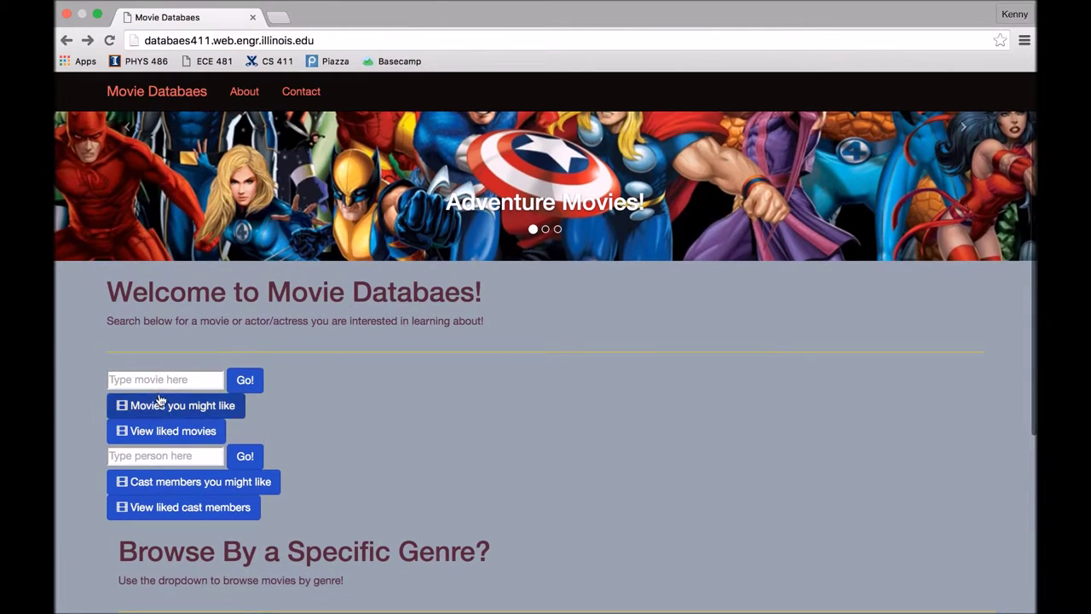
- Search movies for 'mad max' and open the Mad Max: Fury Road info page
{"action": "left_click", "coordinate": [164, 378]}
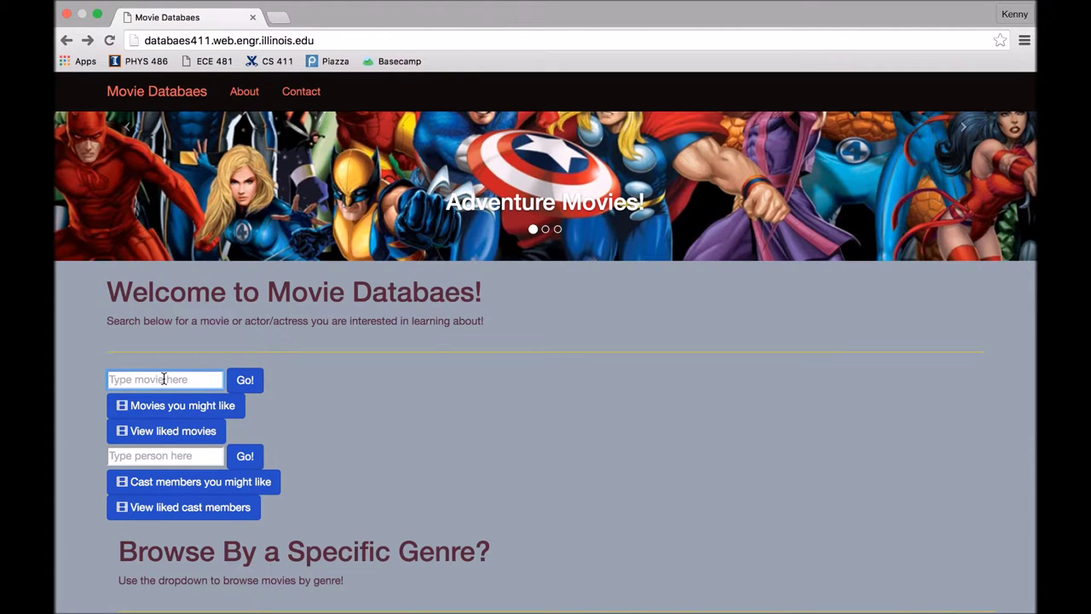
{"action": "type", "text": "ma"}
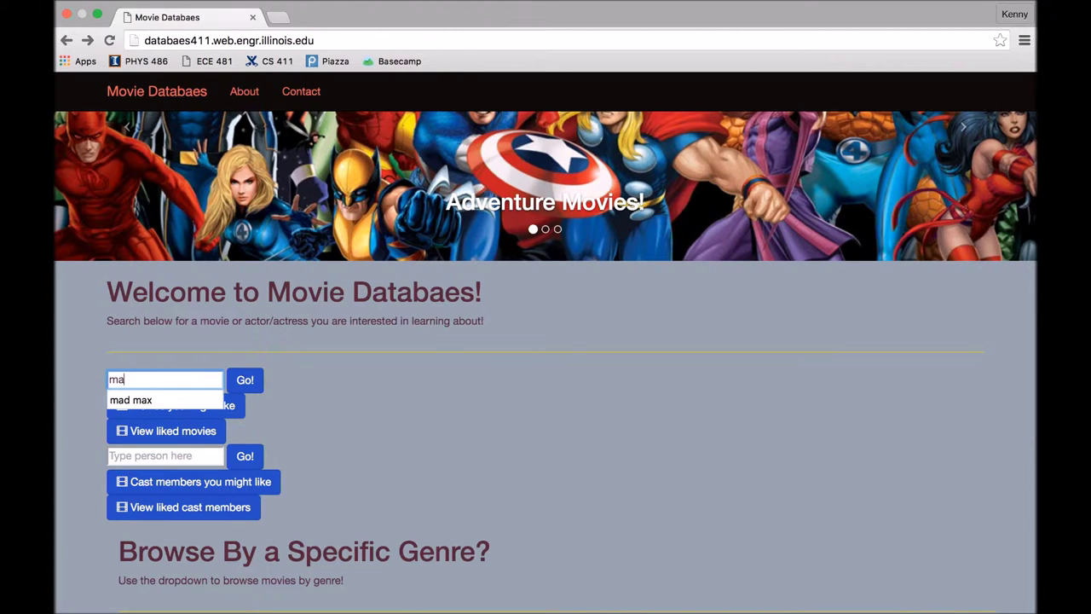
{"action": "type", "text": "d max"}
{"action": "key", "text": "Return"}
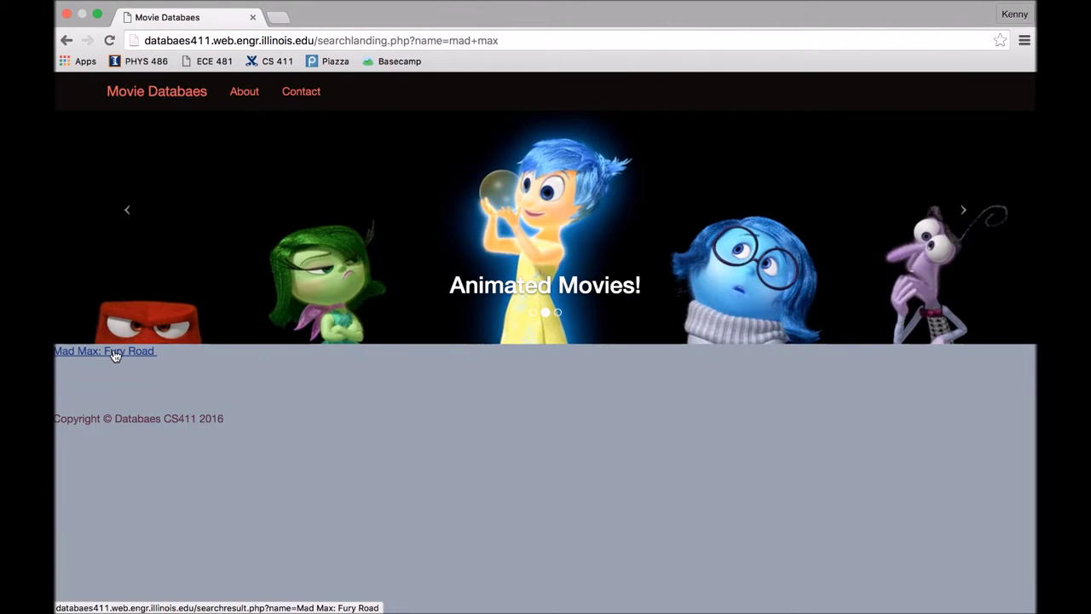
{"action": "left_click", "coordinate": [114, 352]}
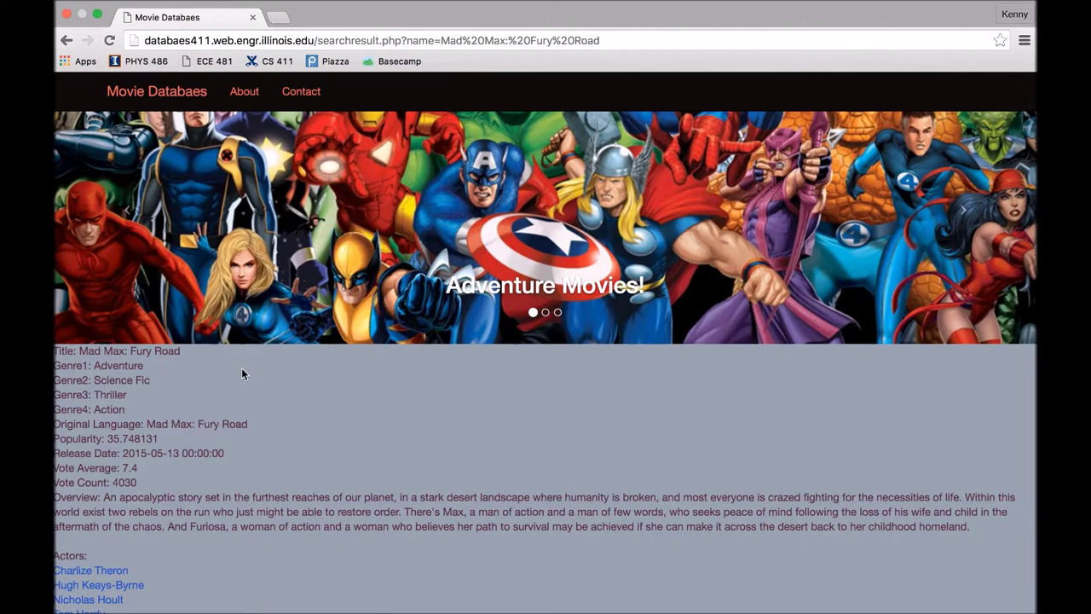
- Read down the Fury Road page through its overview, cast, writers and award nomination
{"action": "scroll", "coordinate": [221, 385], "scroll_direction": "down", "scroll_amount": 2}
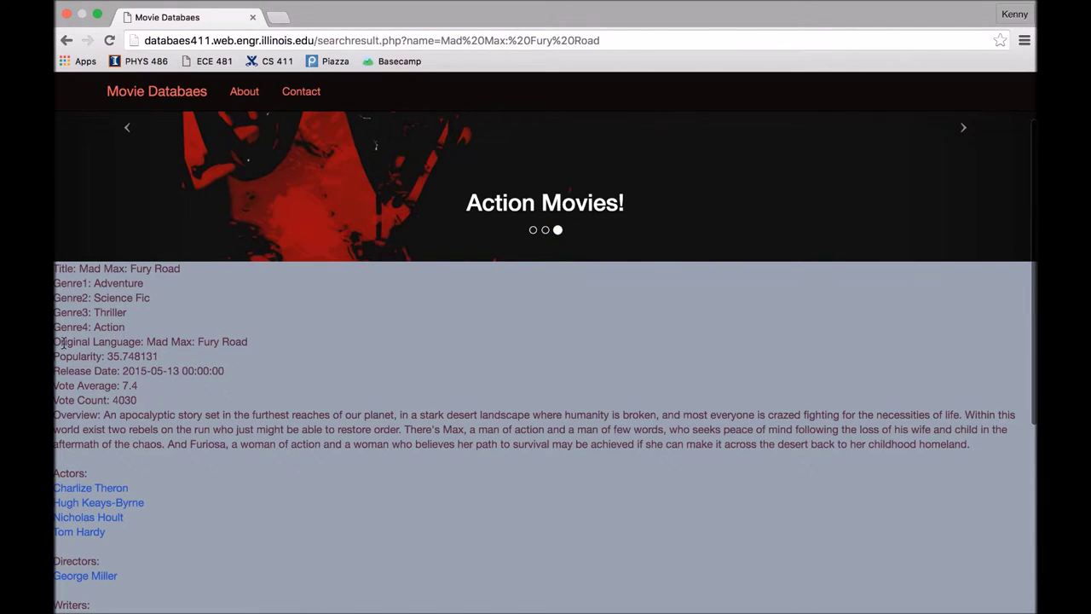
{"action": "left_click_drag", "start_coordinate": [62, 341], "coordinate": [97, 404]}
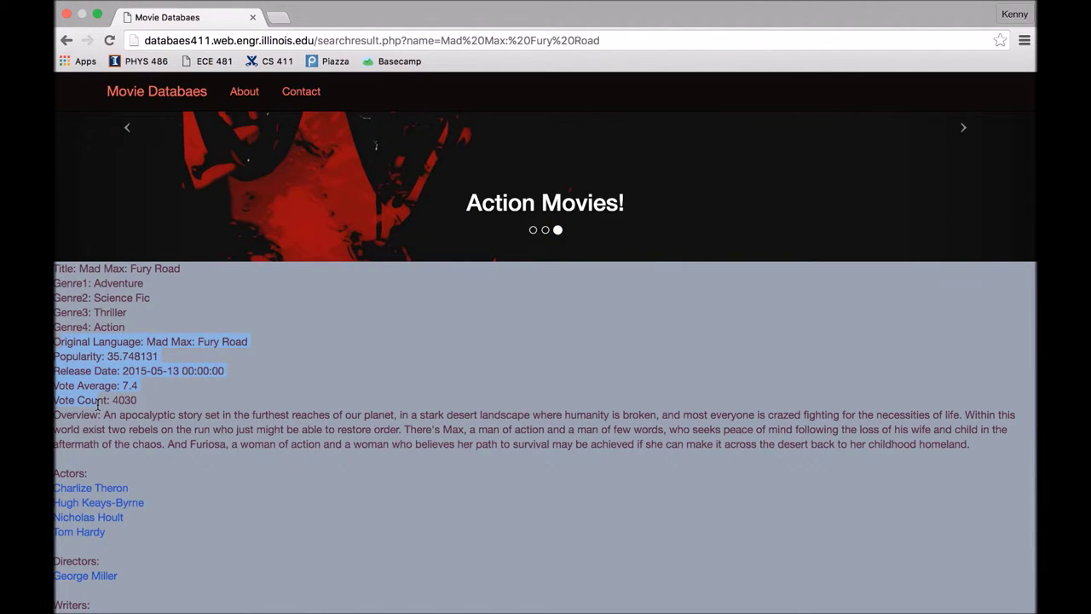
{"action": "left_click", "coordinate": [121, 416]}
{"action": "left_click_drag", "start_coordinate": [126, 418], "coordinate": [145, 434]}
{"action": "left_click", "coordinate": [147, 437]}
{"action": "scroll", "coordinate": [147, 436], "scroll_direction": "down", "scroll_amount": 3}
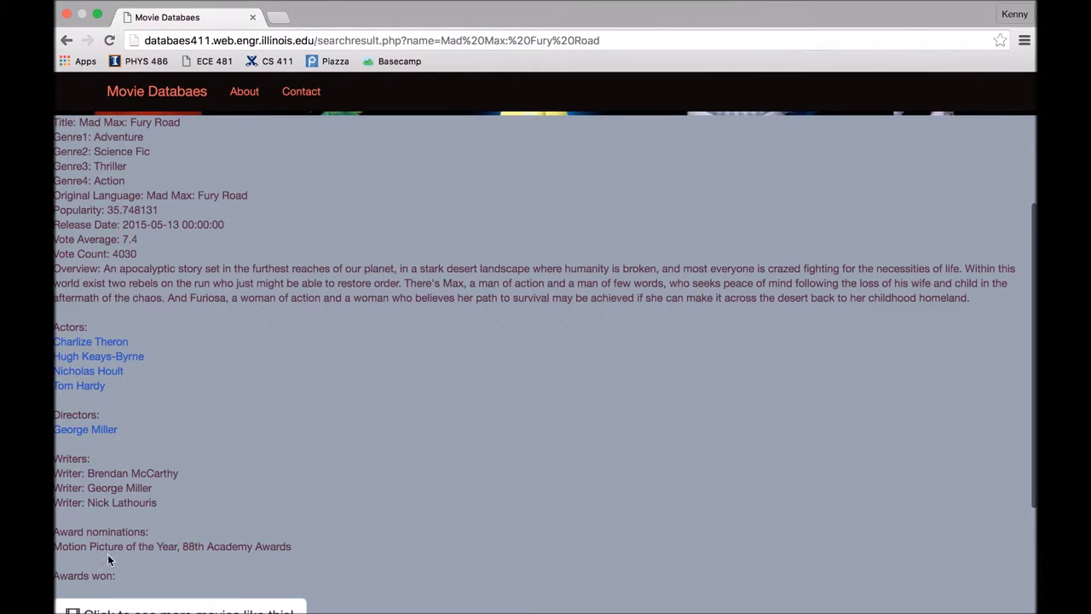
{"action": "scroll", "coordinate": [268, 501], "scroll_direction": "down", "scroll_amount": 2}
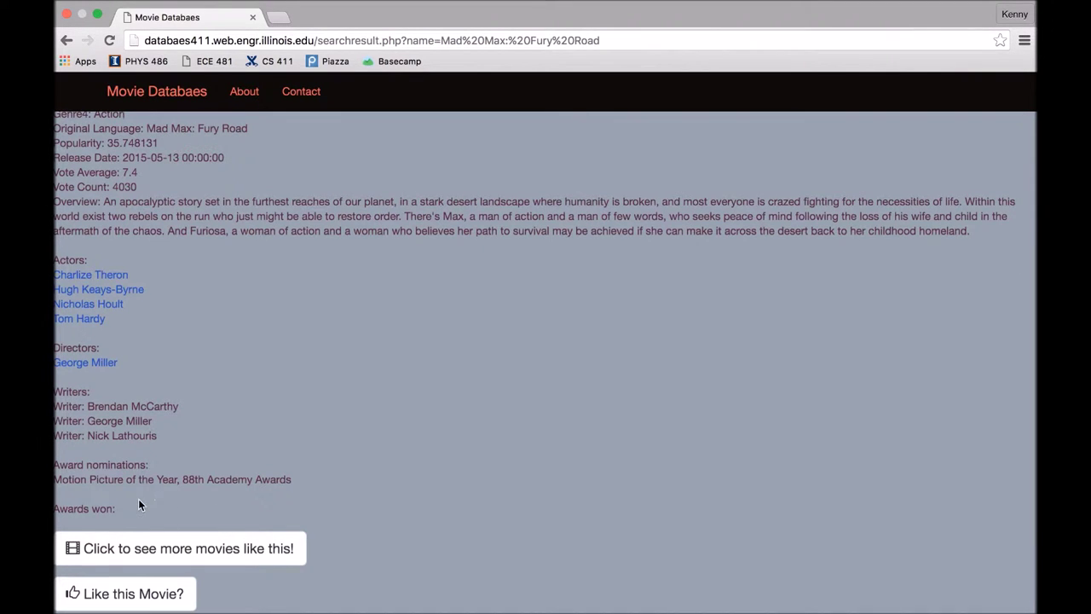
{"action": "scroll", "coordinate": [138, 505], "scroll_direction": "up", "scroll_amount": 1}
{"action": "scroll", "coordinate": [138, 505], "scroll_direction": "down", "scroll_amount": 2}
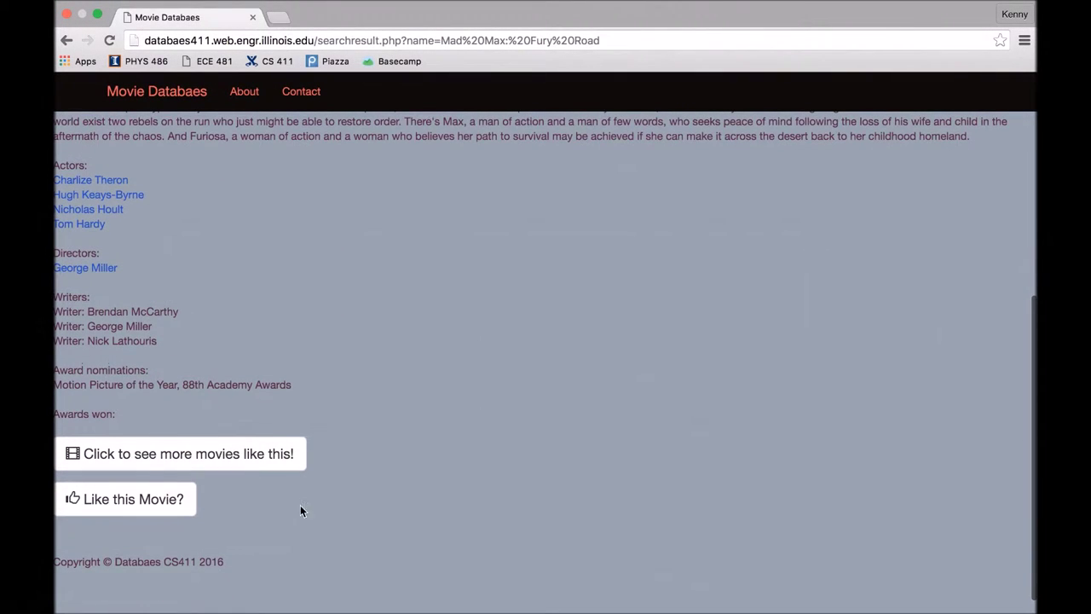
- Like Mad Max: Fury Road and go back to the mad max search results
{"action": "left_click", "coordinate": [167, 509]}
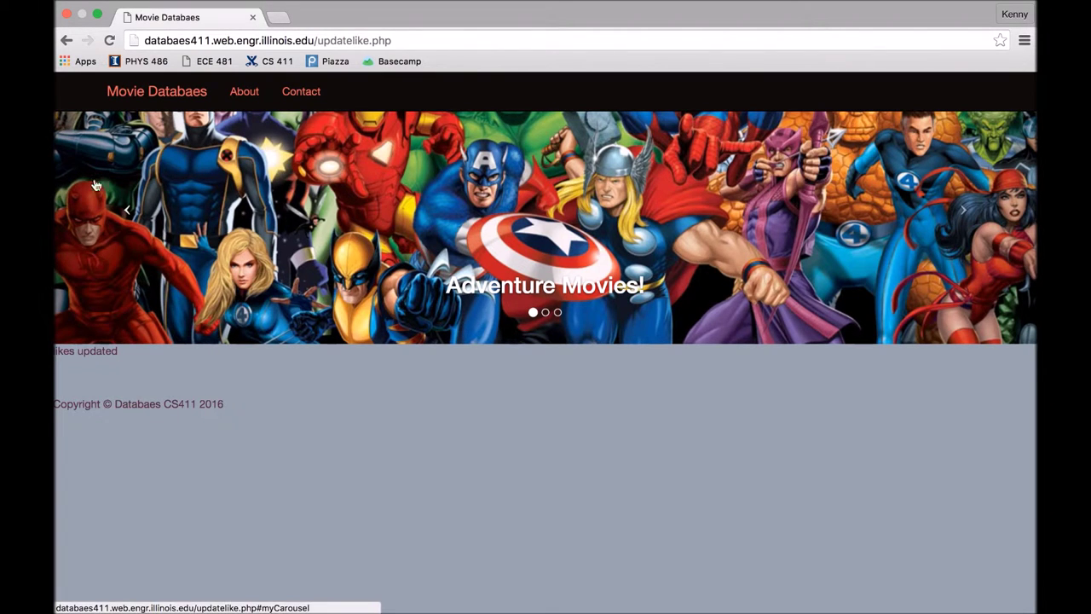
{"action": "left_click", "coordinate": [66, 40]}
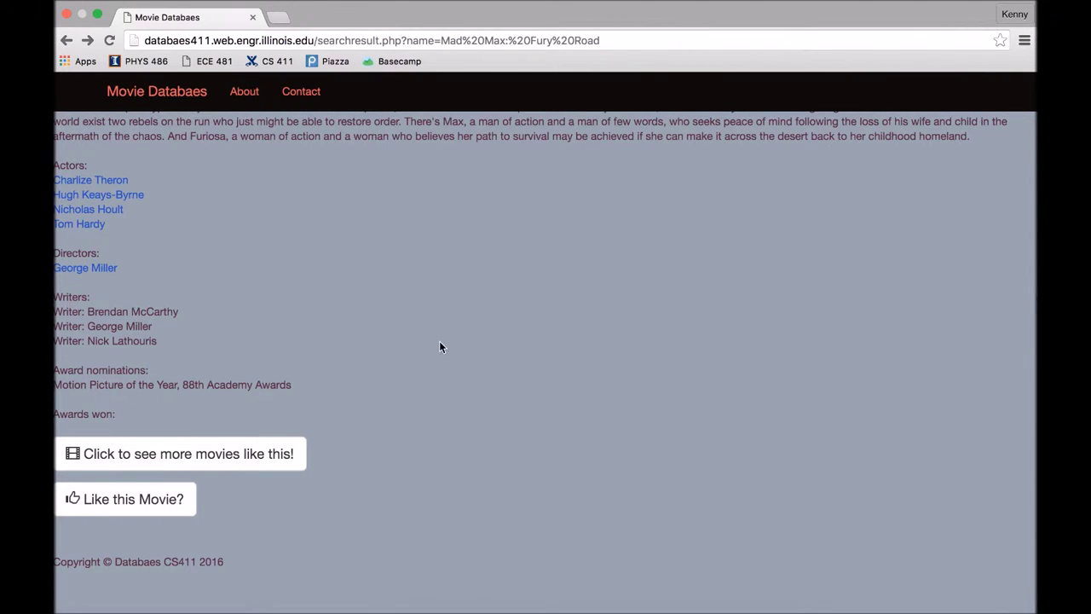
{"action": "left_click", "coordinate": [67, 40]}
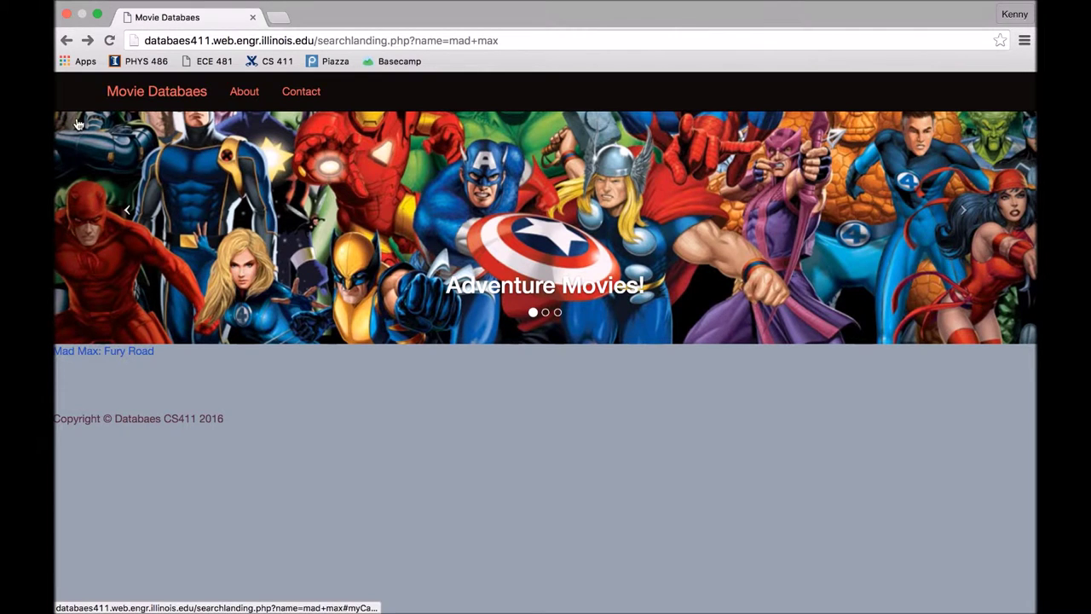
- From the home page, search people for 'que' and pick the quentin tarantino suggestion
{"action": "left_click", "coordinate": [66, 41]}
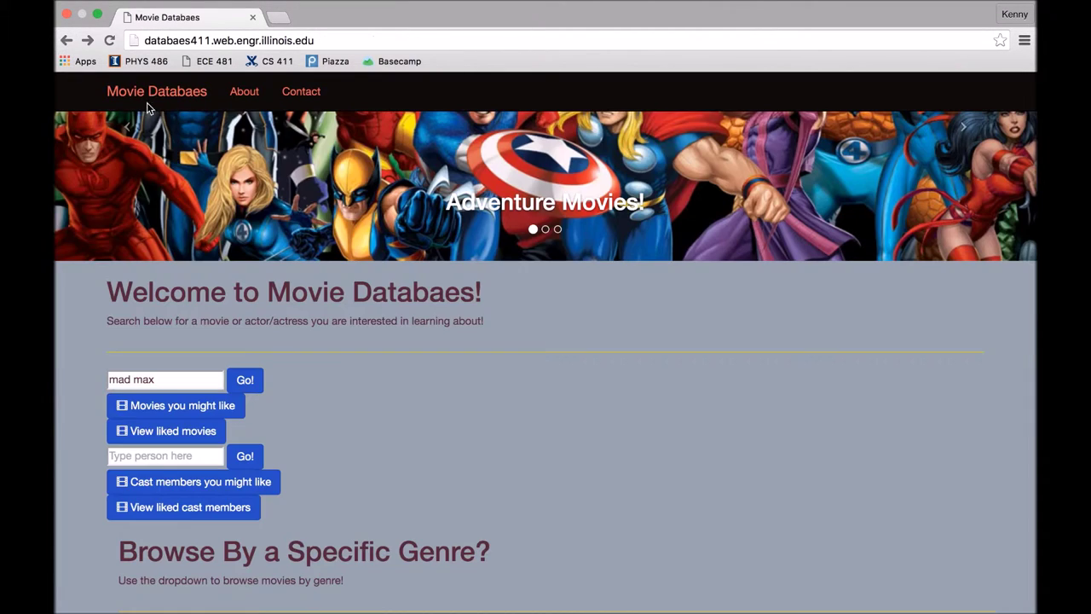
{"action": "left_click", "coordinate": [162, 461]}
{"action": "type", "text": "quentin"}
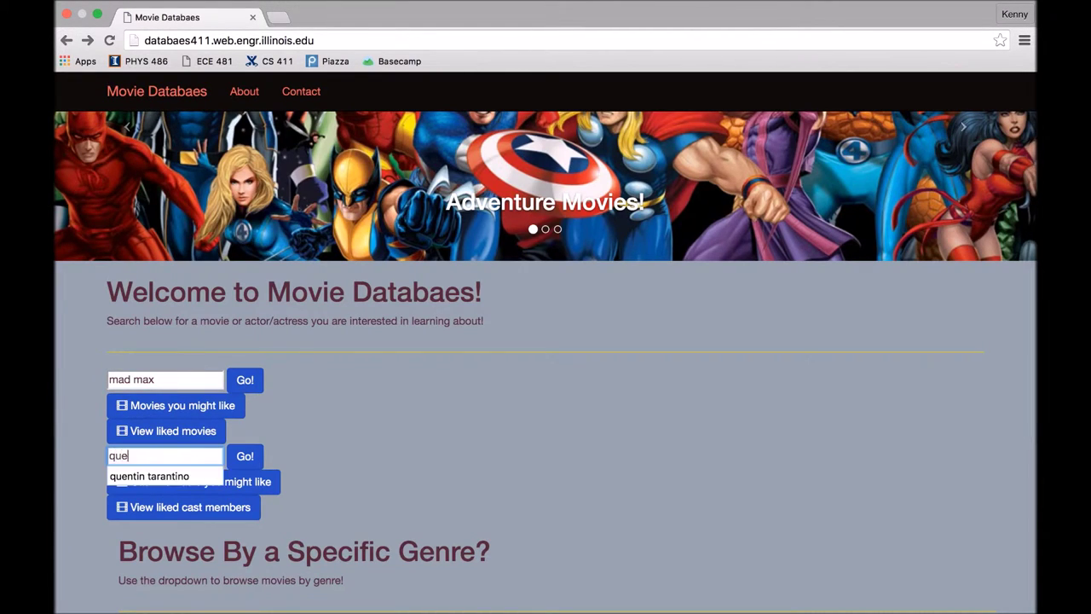
{"action": "left_click", "coordinate": [158, 476]}
{"action": "left_click", "coordinate": [243, 457]}
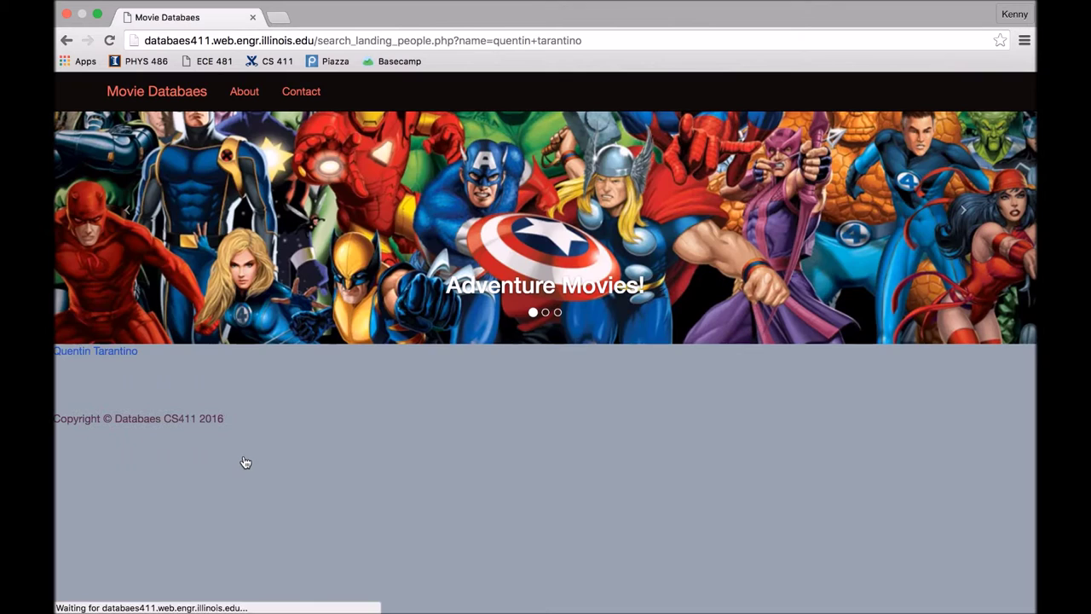
- Open Quentin Tarantino's person page, review his films and awards, then go back home
{"action": "left_click", "coordinate": [109, 353]}
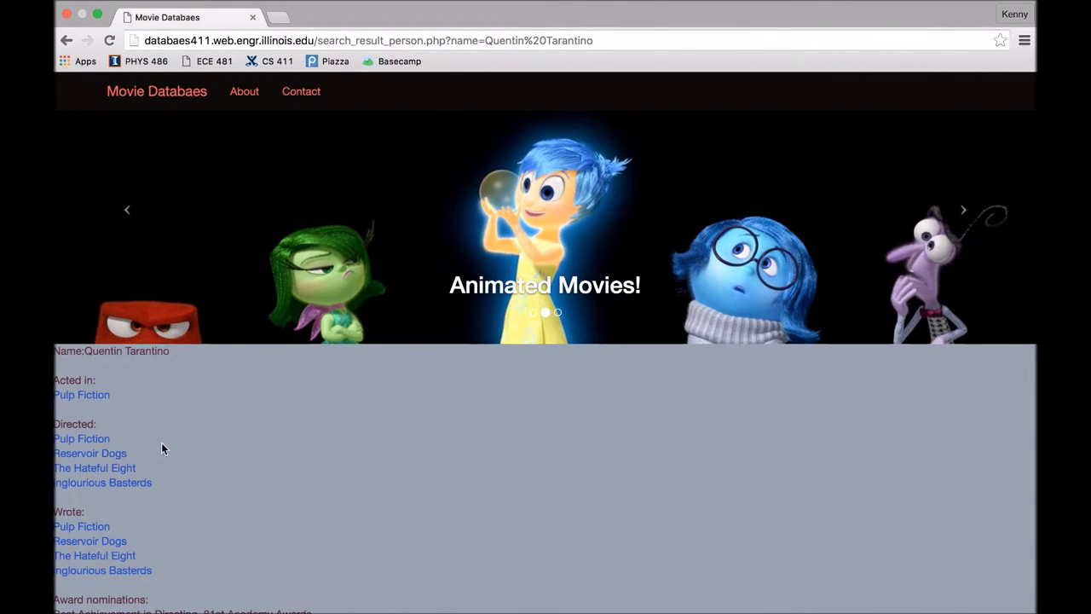
{"action": "scroll", "coordinate": [161, 442], "scroll_direction": "down", "scroll_amount": 3}
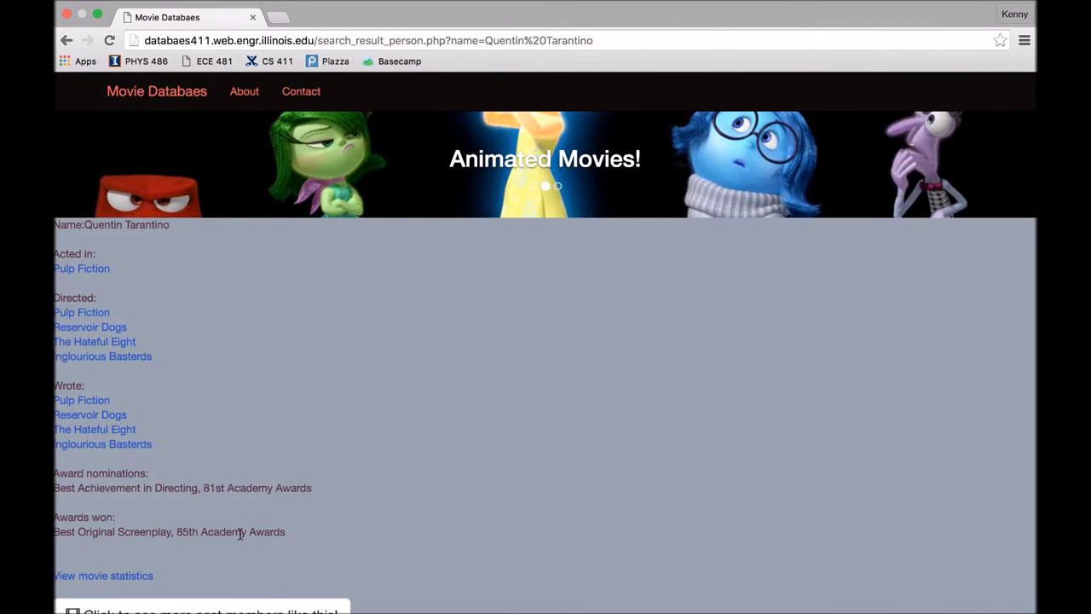
{"action": "key", "text": "super+bracketleft"}
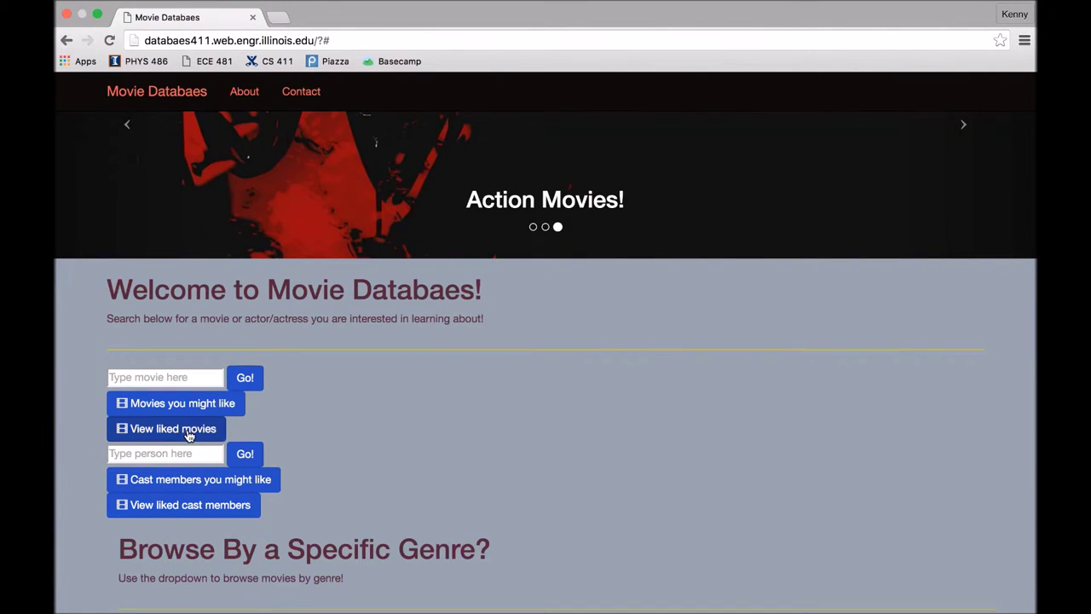
{"action": "left_click", "coordinate": [189, 432]}
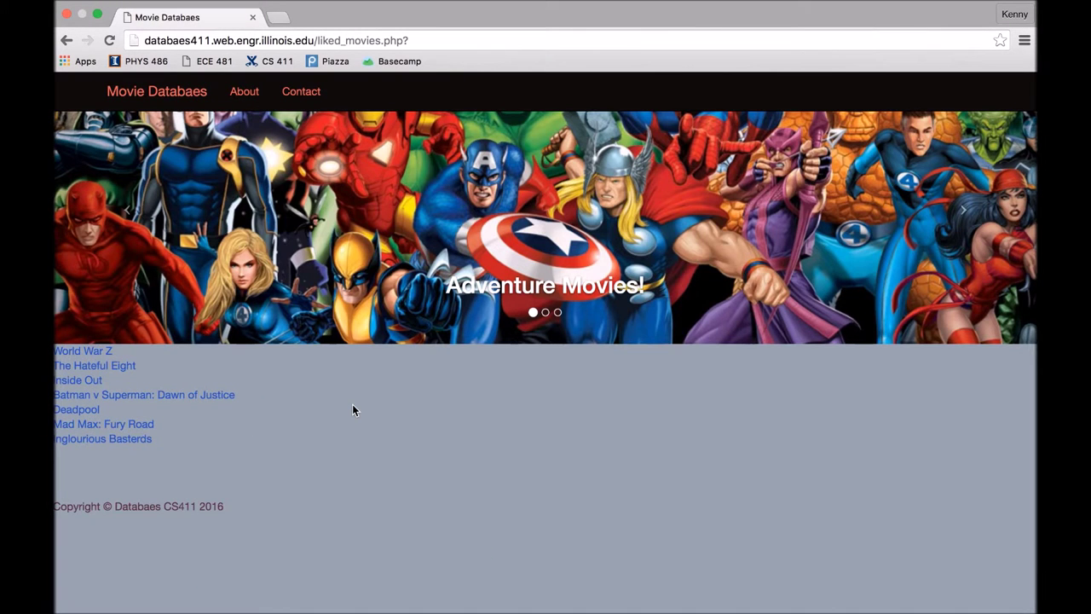
{"action": "scroll", "coordinate": [270, 394], "scroll_direction": "right", "scroll_amount": 1}
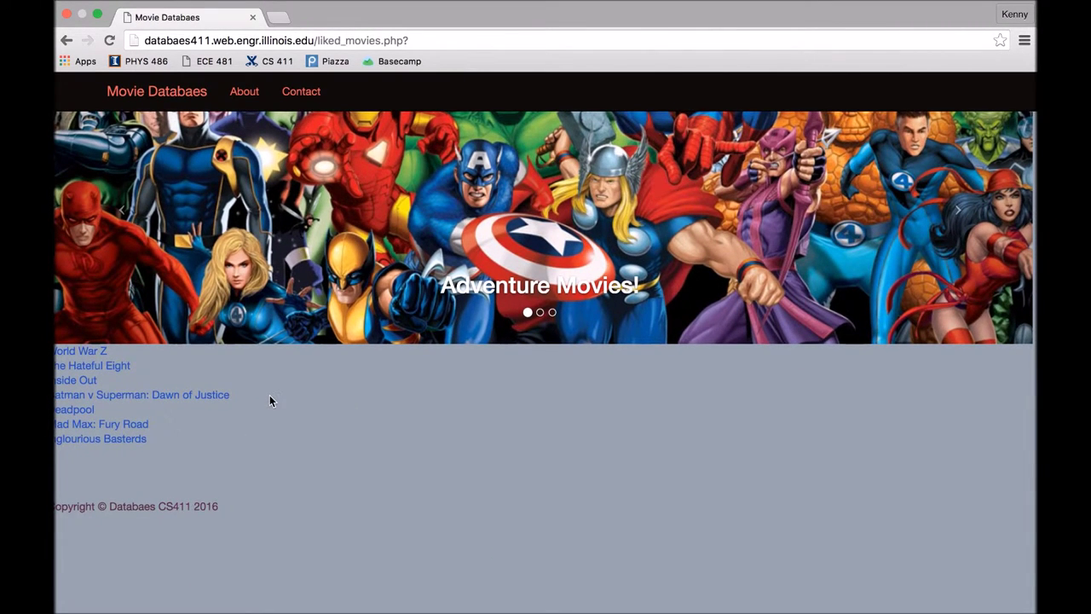
{"action": "scroll", "coordinate": [269, 401], "scroll_direction": "left", "scroll_amount": 1}
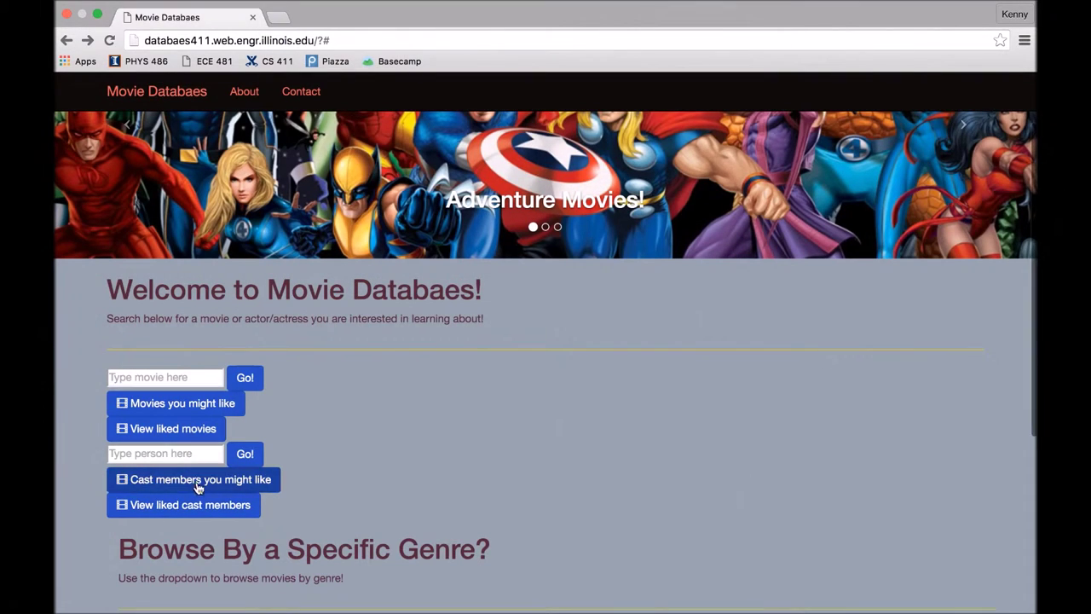
{"action": "left_click", "coordinate": [196, 506]}
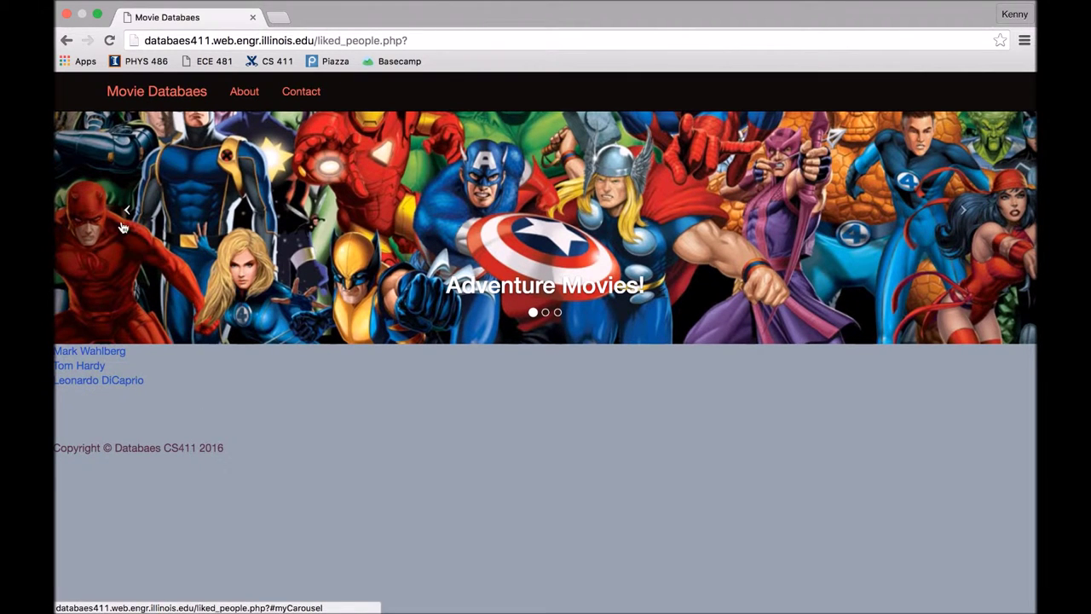
{"action": "left_click", "coordinate": [66, 40]}
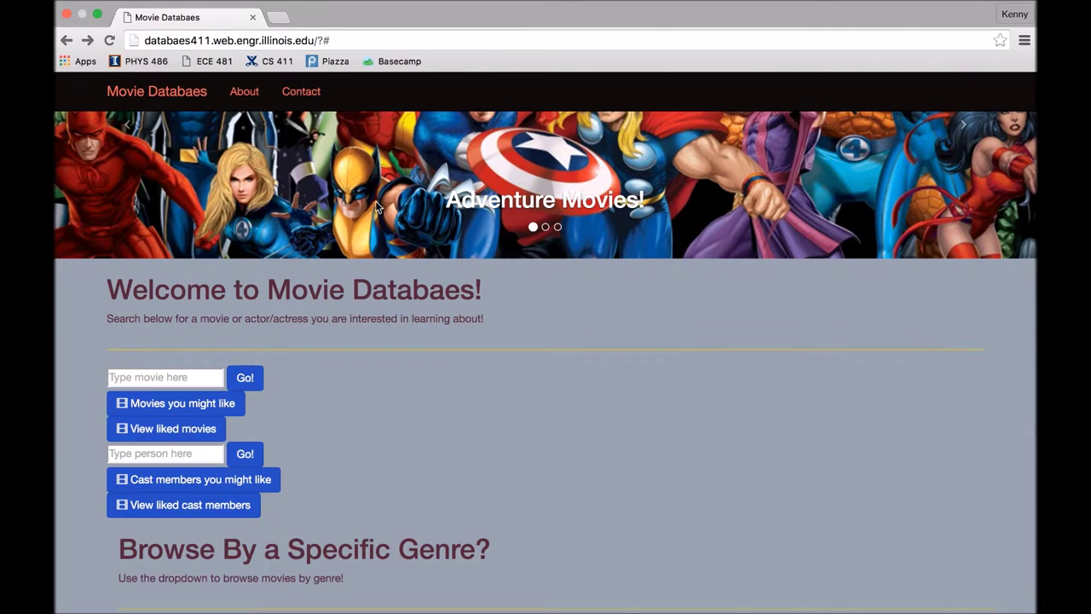
{"action": "left_click", "coordinate": [156, 378]}
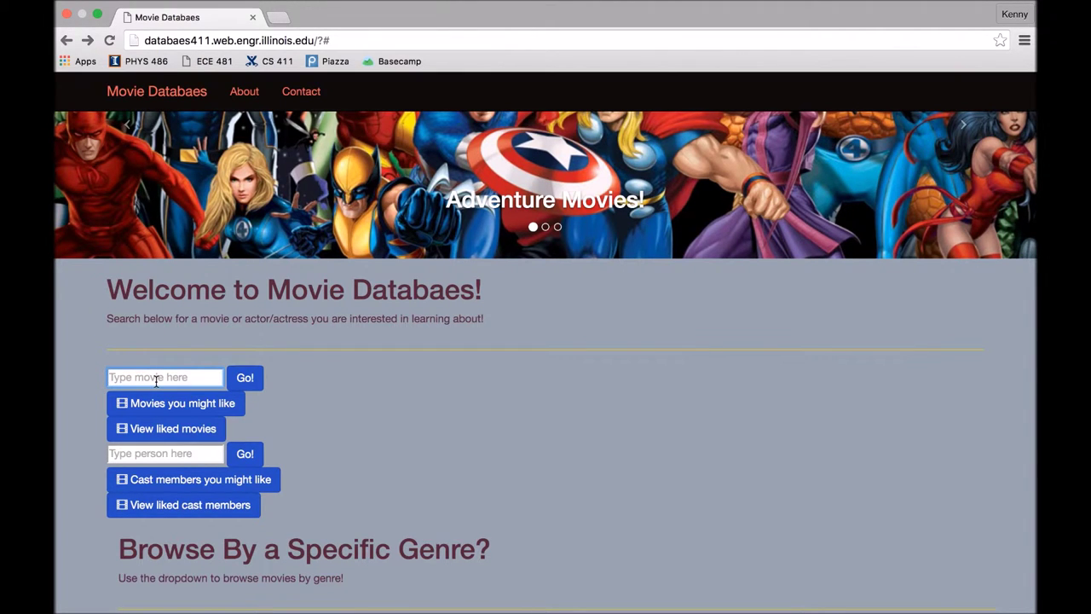
- Search 'ultron', open Avengers: Age of Ultron, and request movies similar to it
{"action": "type", "text": "ultr"}
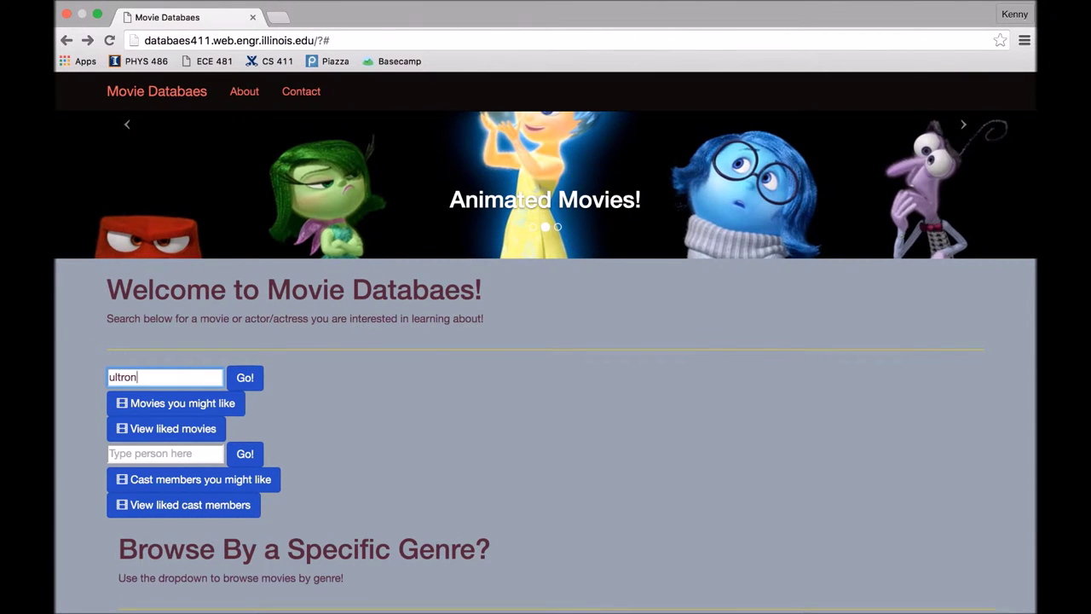
{"action": "type", "text": "on"}
{"action": "key", "text": "Return"}
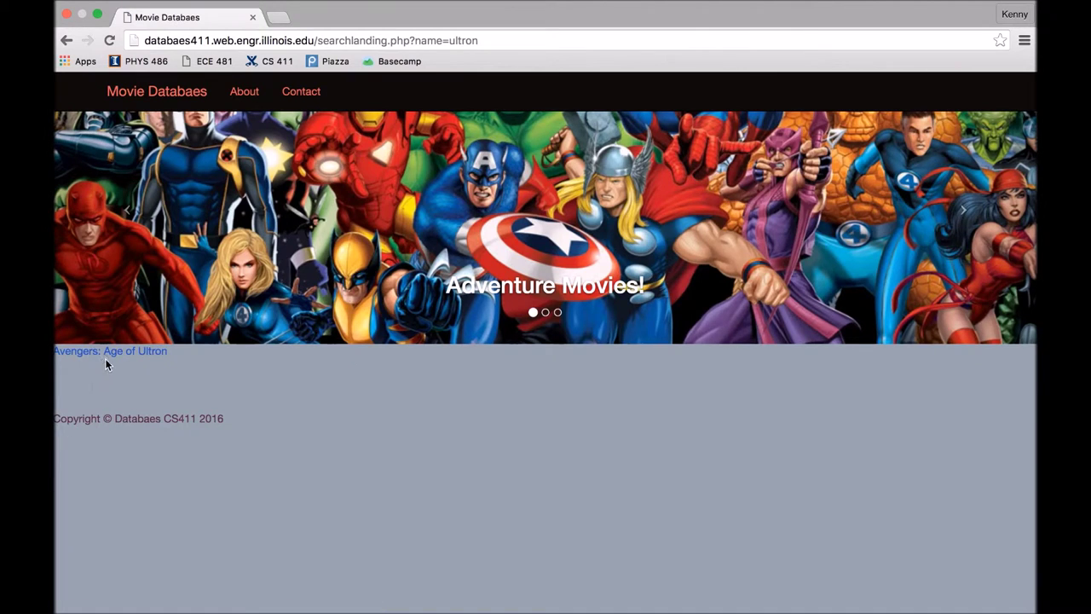
{"action": "left_click", "coordinate": [107, 353]}
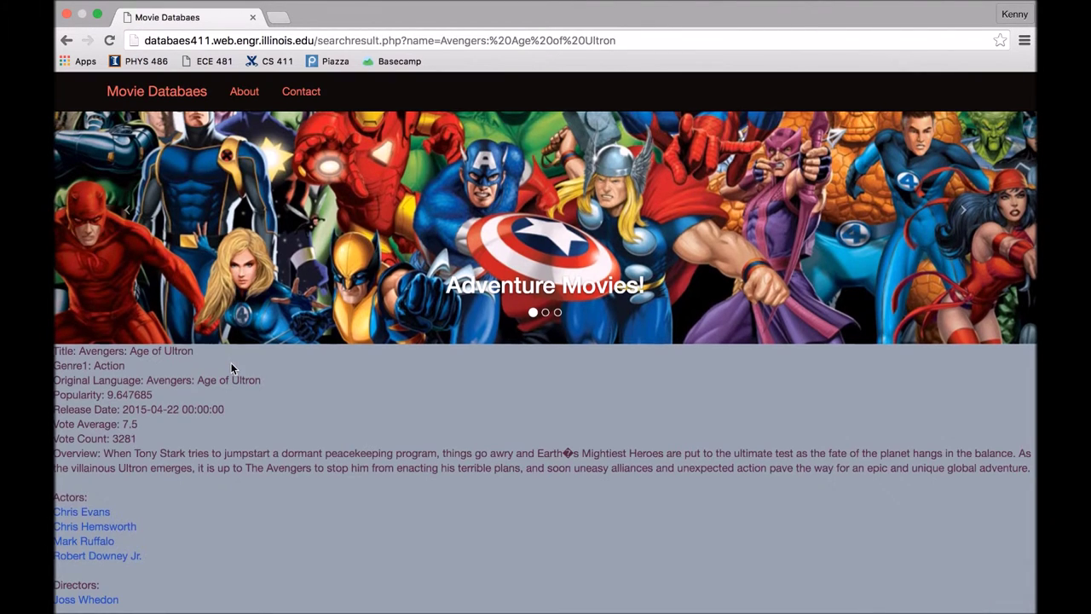
{"action": "scroll", "coordinate": [231, 363], "scroll_direction": "down", "scroll_amount": 5}
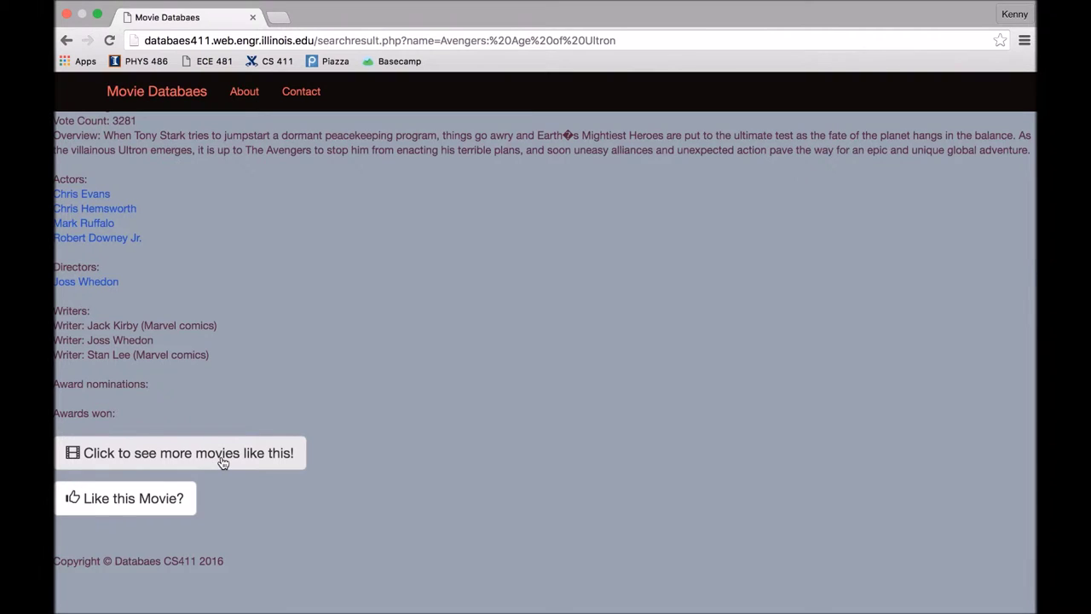
{"action": "scroll", "coordinate": [246, 407], "scroll_direction": "up", "scroll_amount": 4}
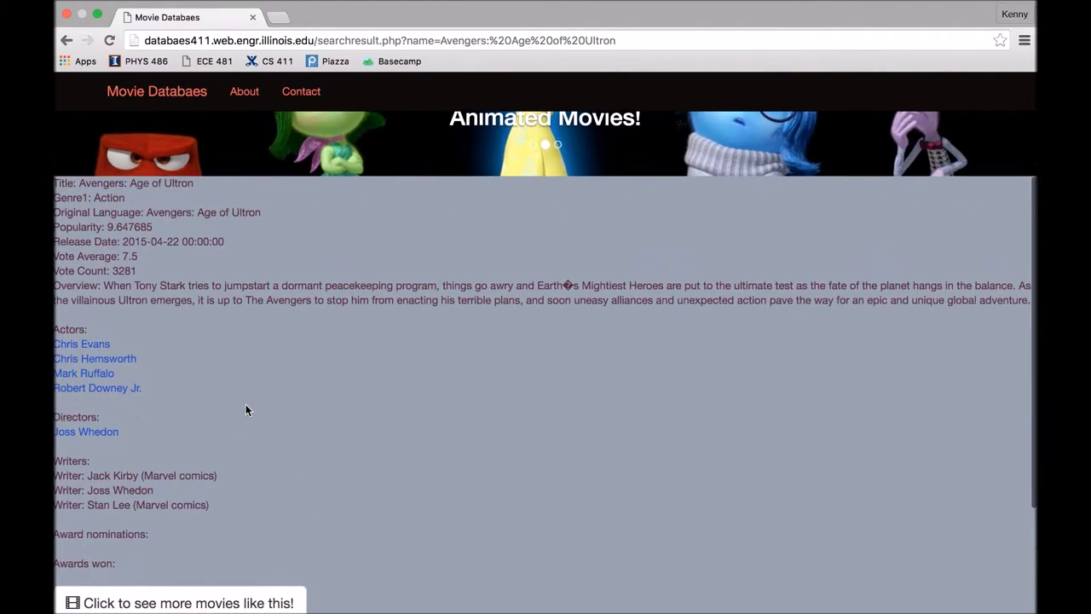
{"action": "scroll", "coordinate": [246, 407], "scroll_direction": "down", "scroll_amount": 4}
{"action": "left_click", "coordinate": [227, 458]}
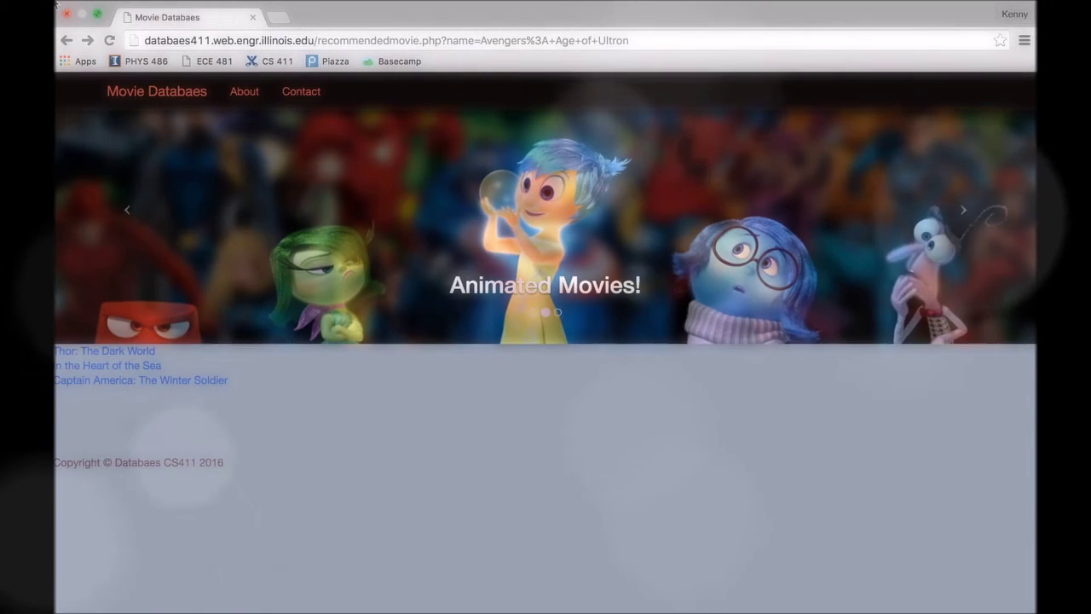
- Go back to the Age of Ultron page, then use the Movie Databaes brand link
{"action": "left_click", "coordinate": [66, 41]}
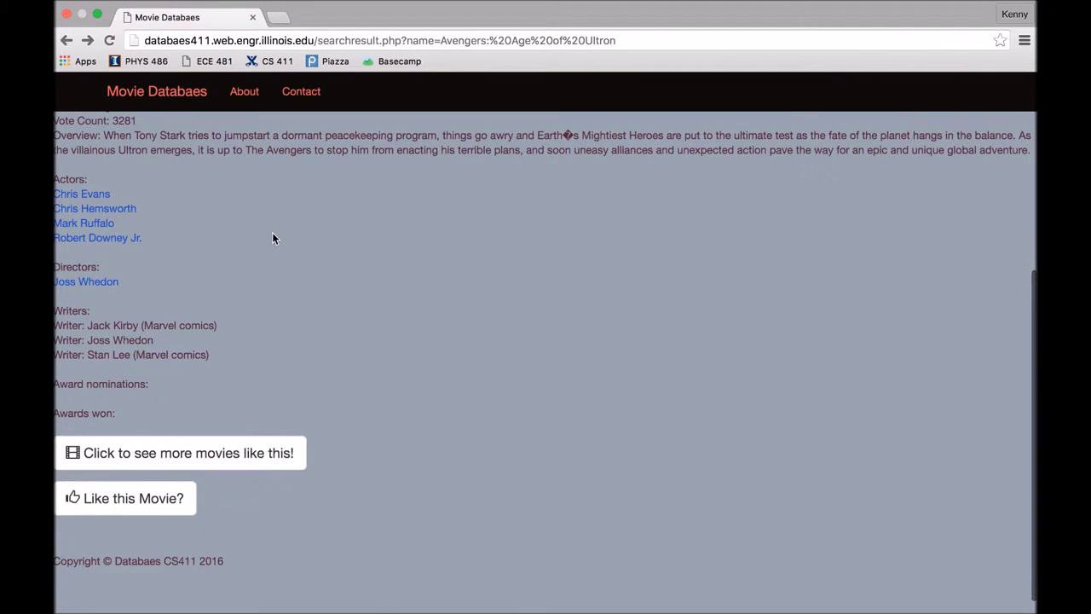
{"action": "left_click", "coordinate": [159, 105]}
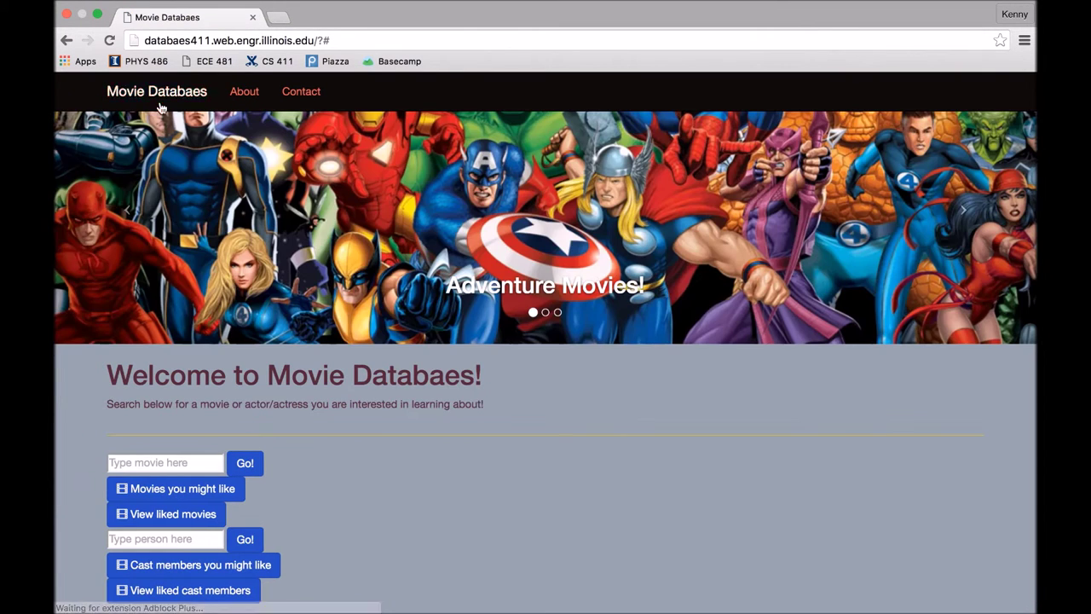
- Request 'Movies you might like' recommendations from the bottom of the home page
{"action": "scroll", "coordinate": [281, 372], "scroll_direction": "down", "scroll_amount": 5}
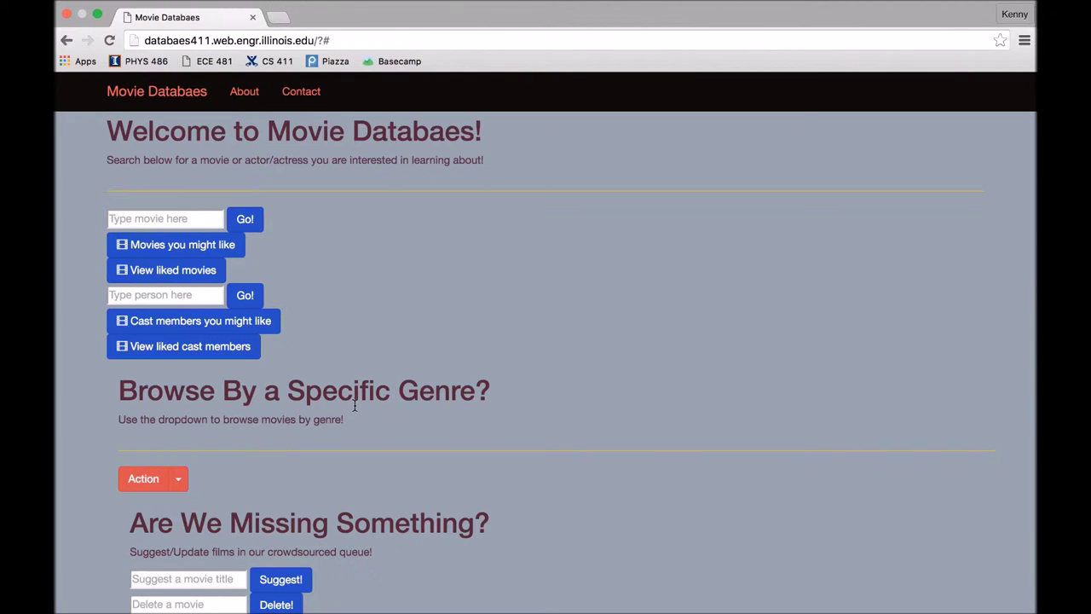
{"action": "left_click", "coordinate": [227, 260]}
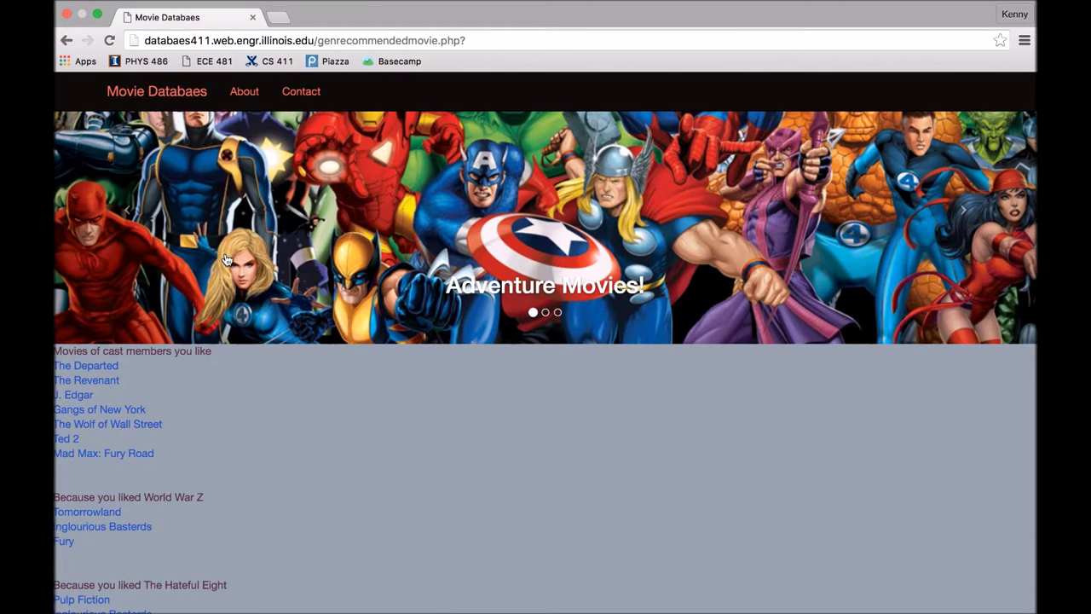
- Scroll through the recommended movie lists grouped under each liked film
{"action": "scroll", "coordinate": [227, 260], "scroll_direction": "down", "scroll_amount": 3}
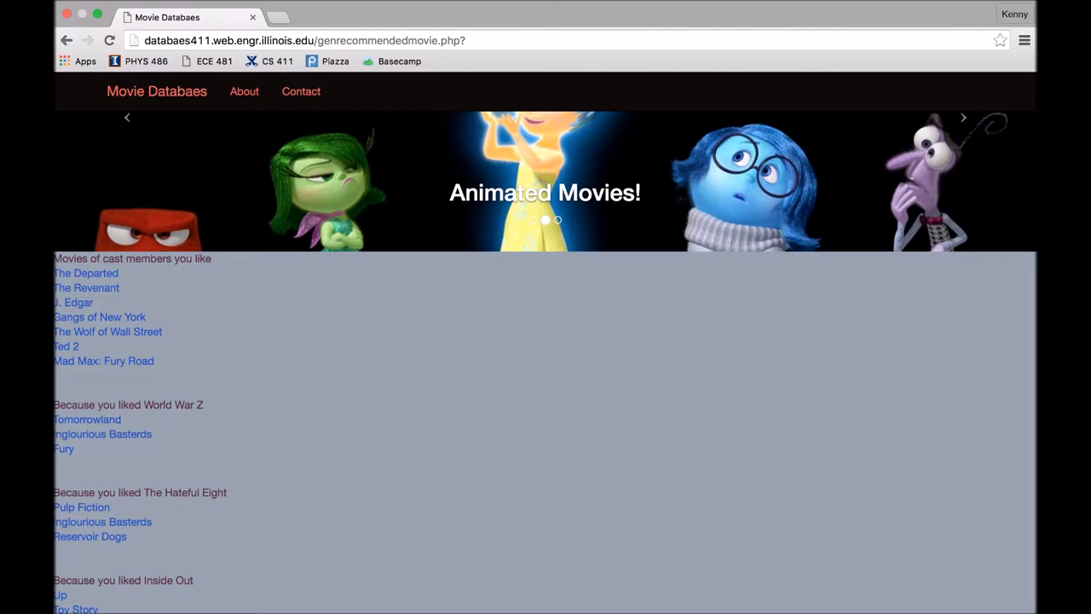
{"action": "scroll", "coordinate": [546, 362], "scroll_direction": "down", "scroll_amount": 3}
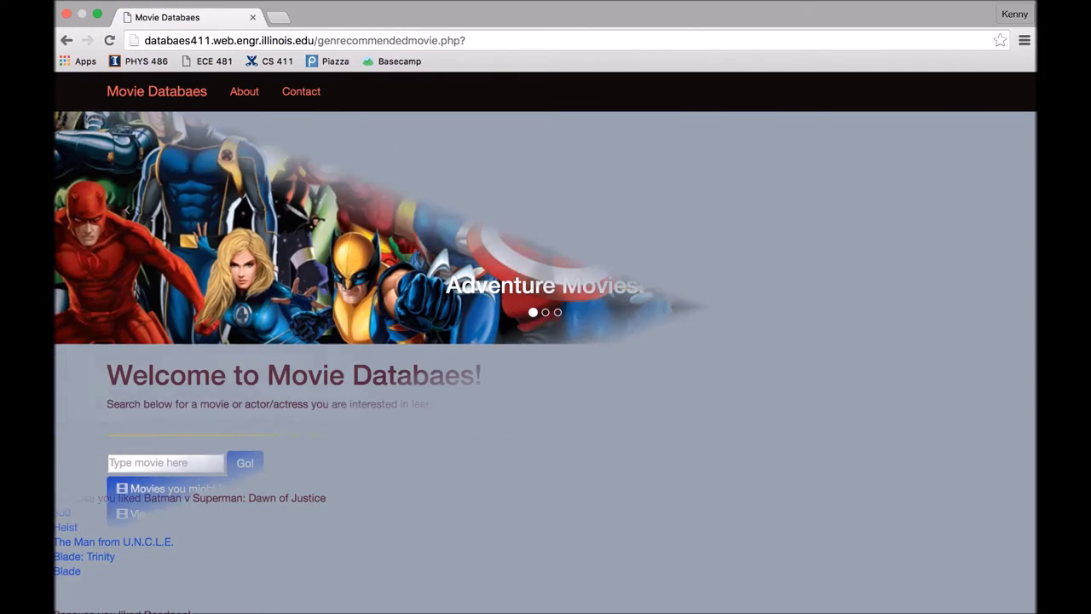
{"action": "scroll", "coordinate": [259, 484], "scroll_direction": "down", "scroll_amount": 3}
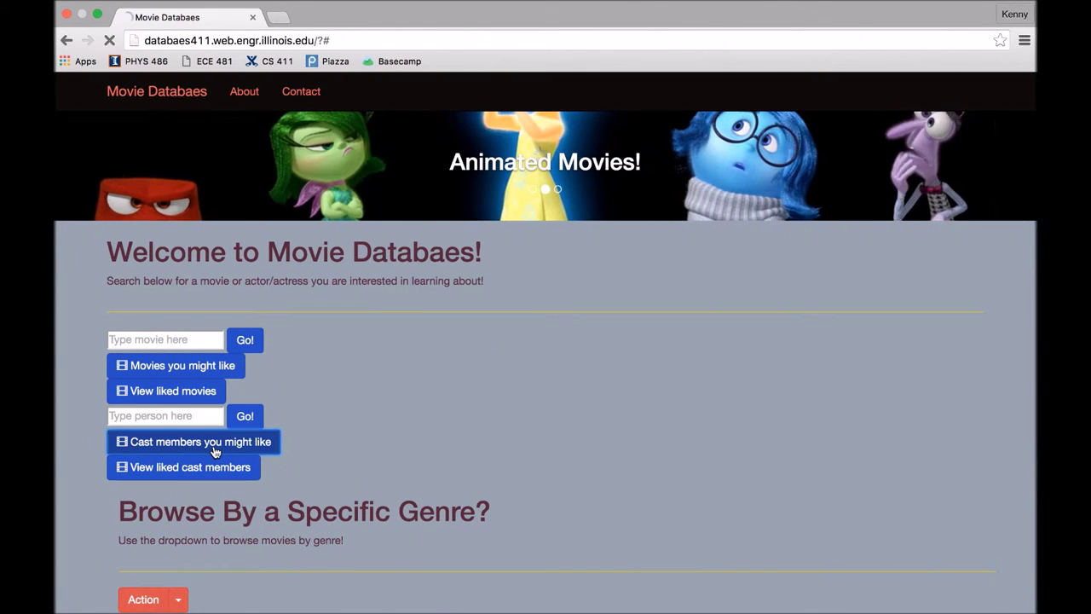
- Open 'Cast members you might like' and scroll the list of Brad Pitt, Quentin Tarantino and others
{"action": "left_click", "coordinate": [214, 452]}
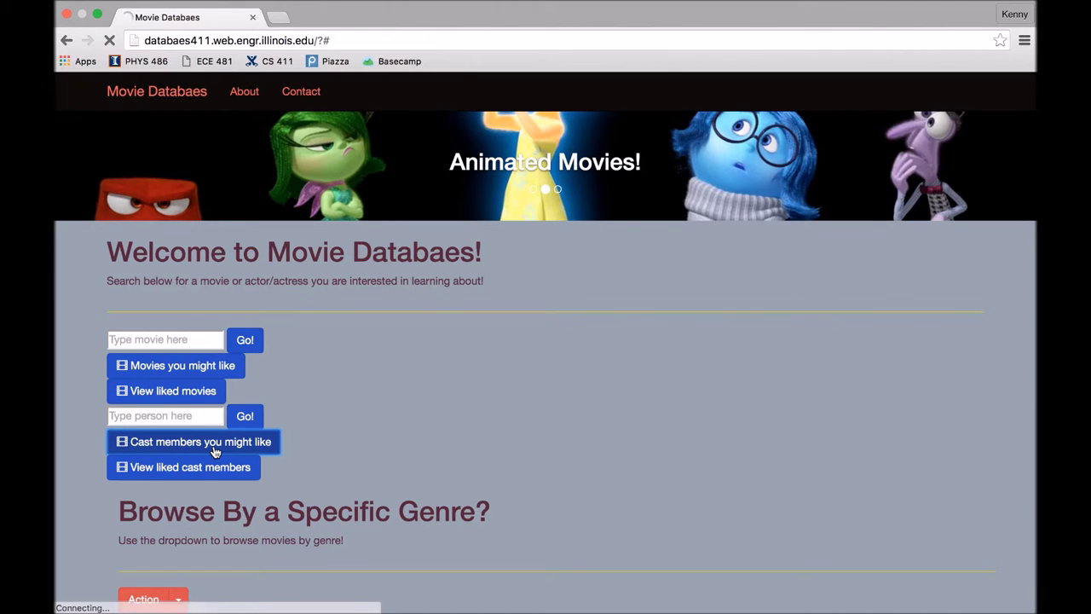
{"action": "scroll", "coordinate": [216, 451], "scroll_direction": "down", "scroll_amount": 3}
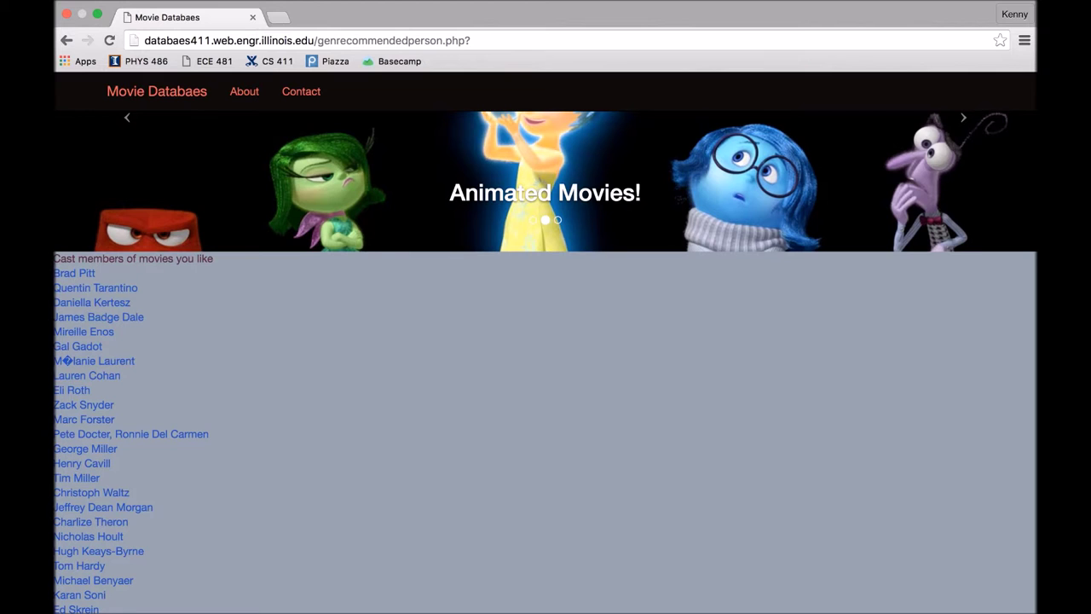
{"action": "scroll", "coordinate": [545, 384], "scroll_direction": "down", "scroll_amount": 3}
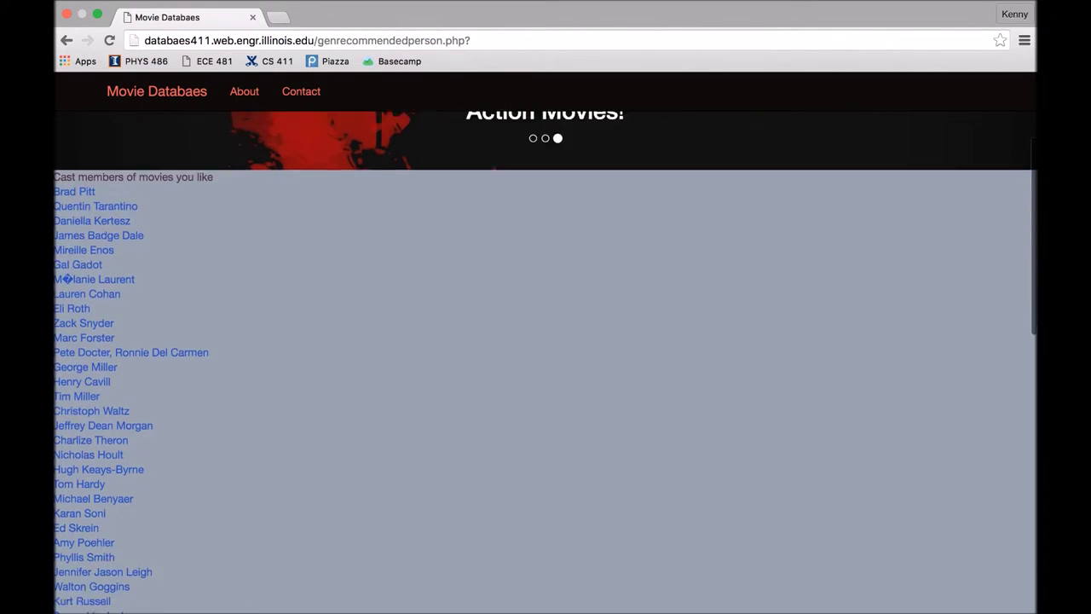
{"action": "scroll", "coordinate": [546, 362], "scroll_direction": "down", "scroll_amount": 15}
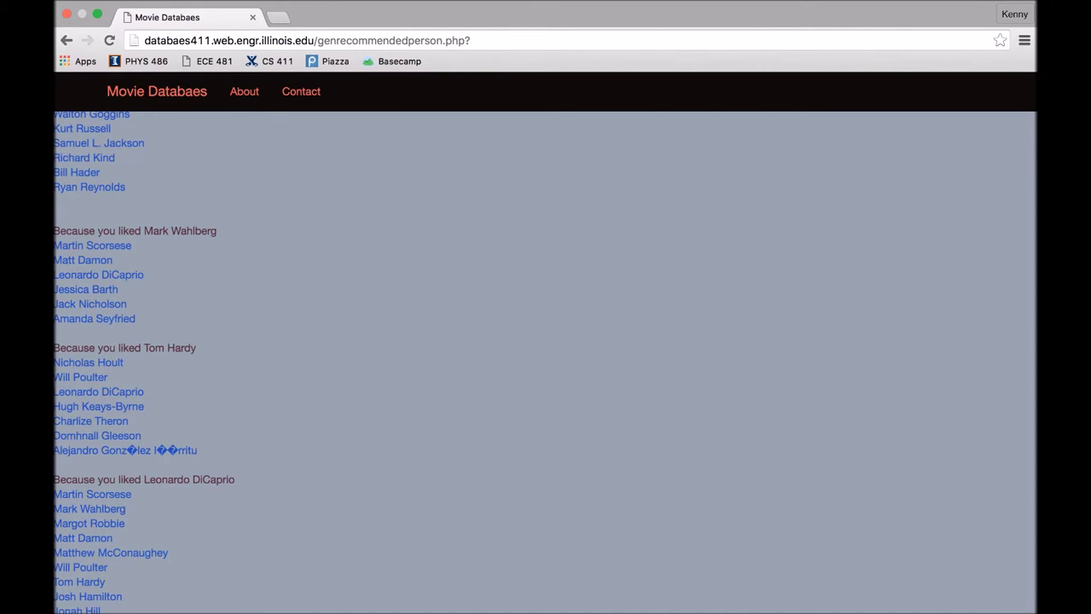
{"action": "scroll", "coordinate": [546, 361], "scroll_direction": "down", "scroll_amount": 5}
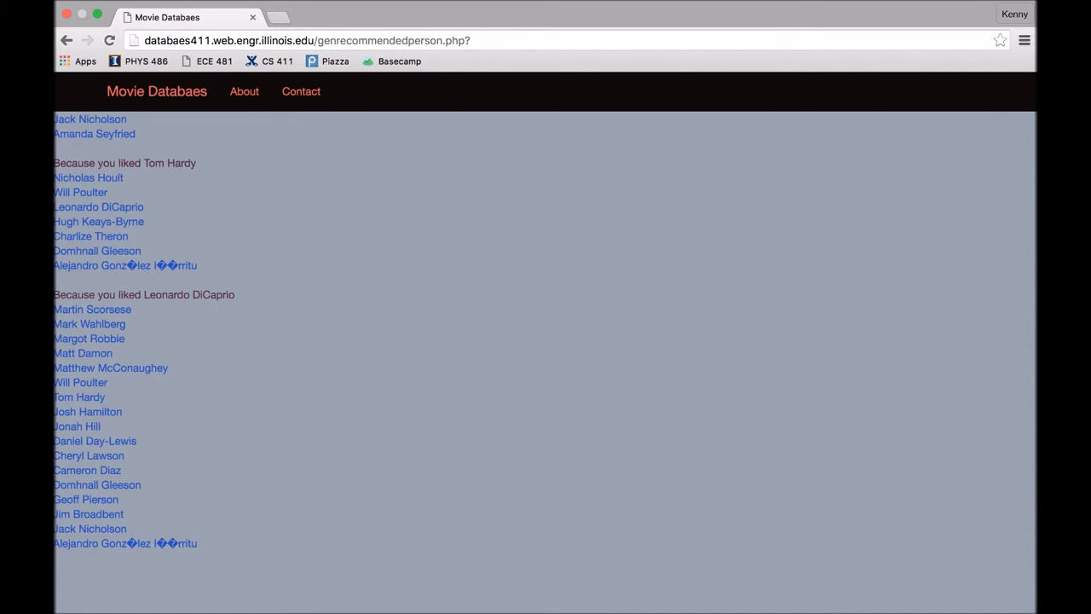
{"action": "left_click", "coordinate": [66, 43]}
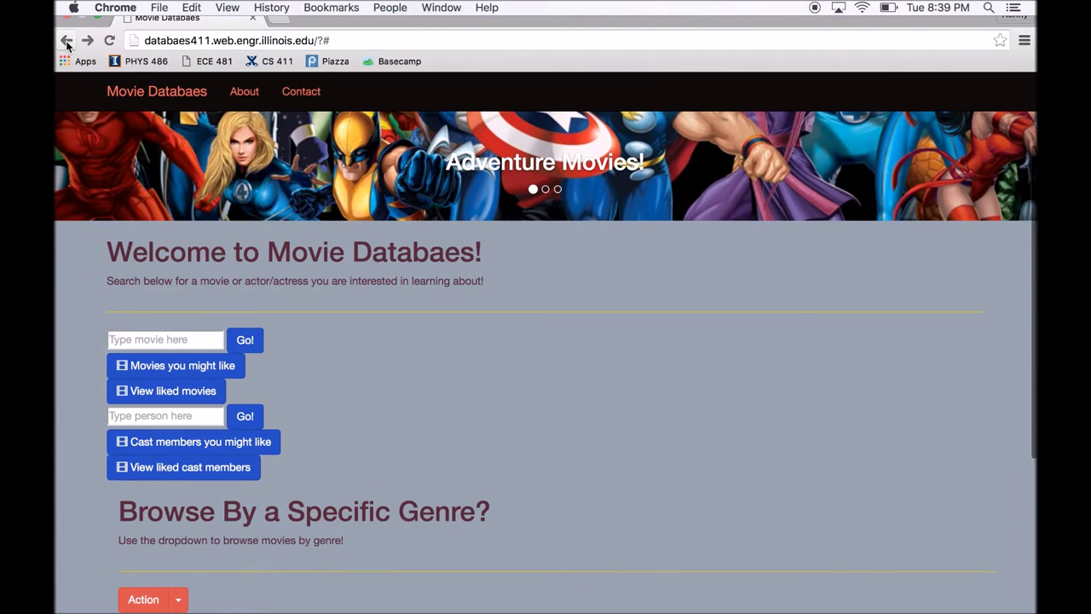
- Search people for 'Daniel Radcliffe' and open his matching result
{"action": "scroll", "coordinate": [171, 340], "scroll_direction": "down", "scroll_amount": 2}
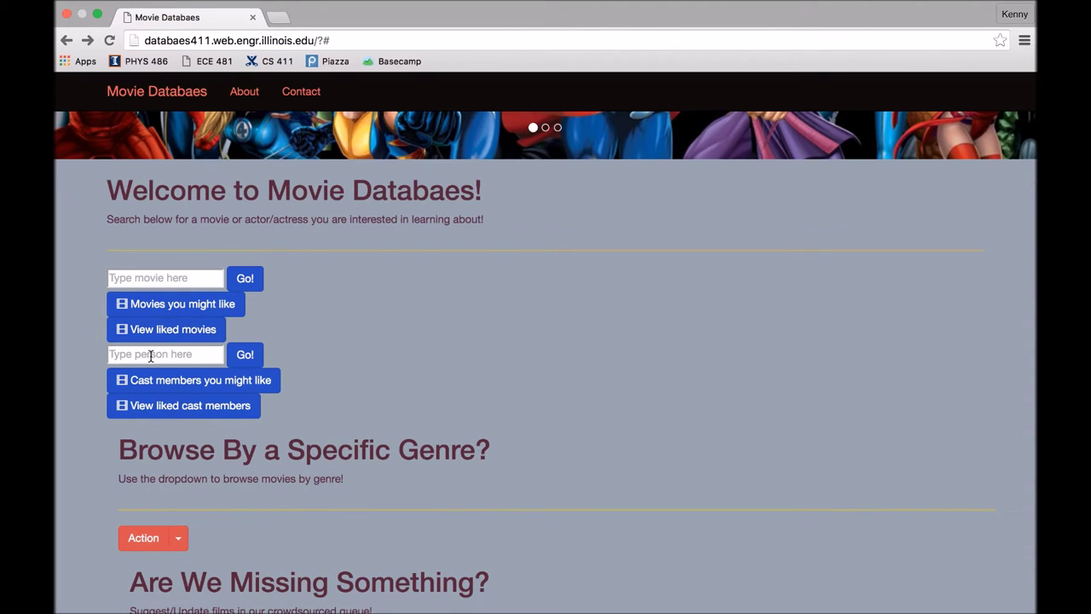
{"action": "left_click", "coordinate": [150, 356]}
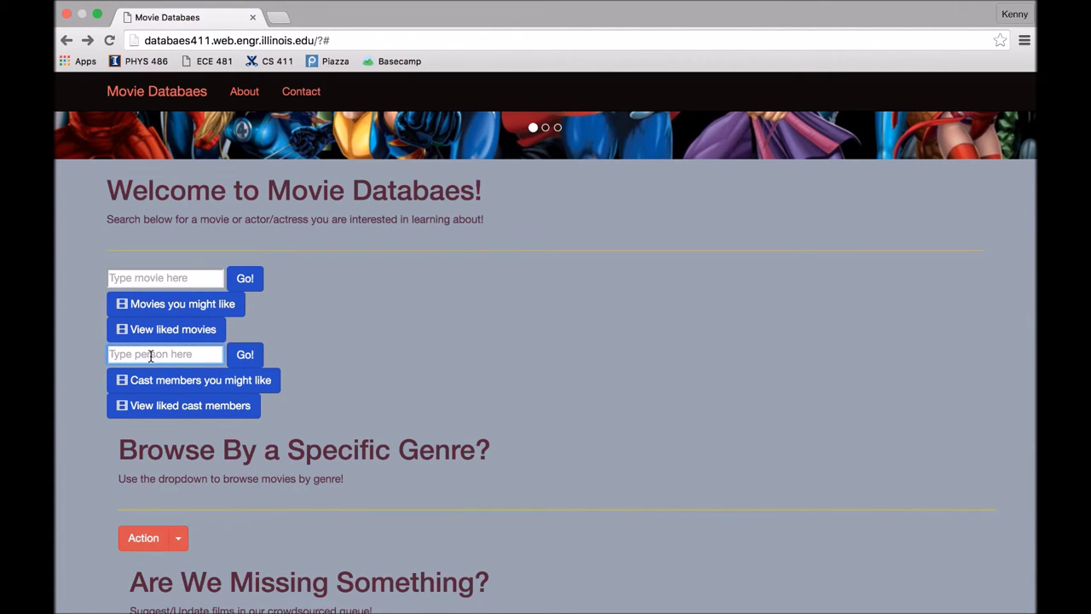
{"action": "type", "text": "D"}
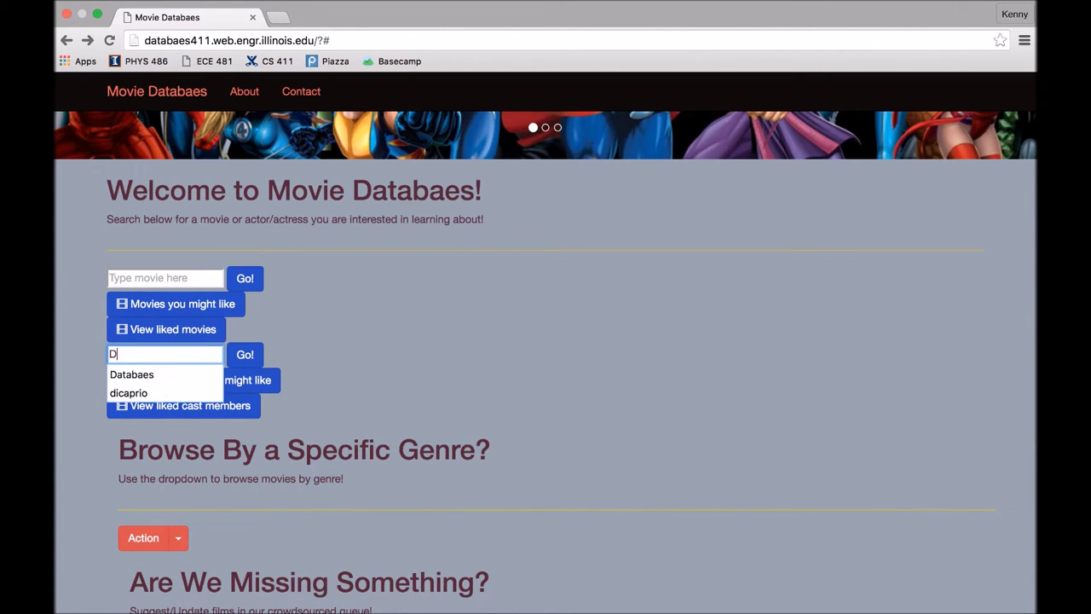
{"action": "type", "text": "aniel"}
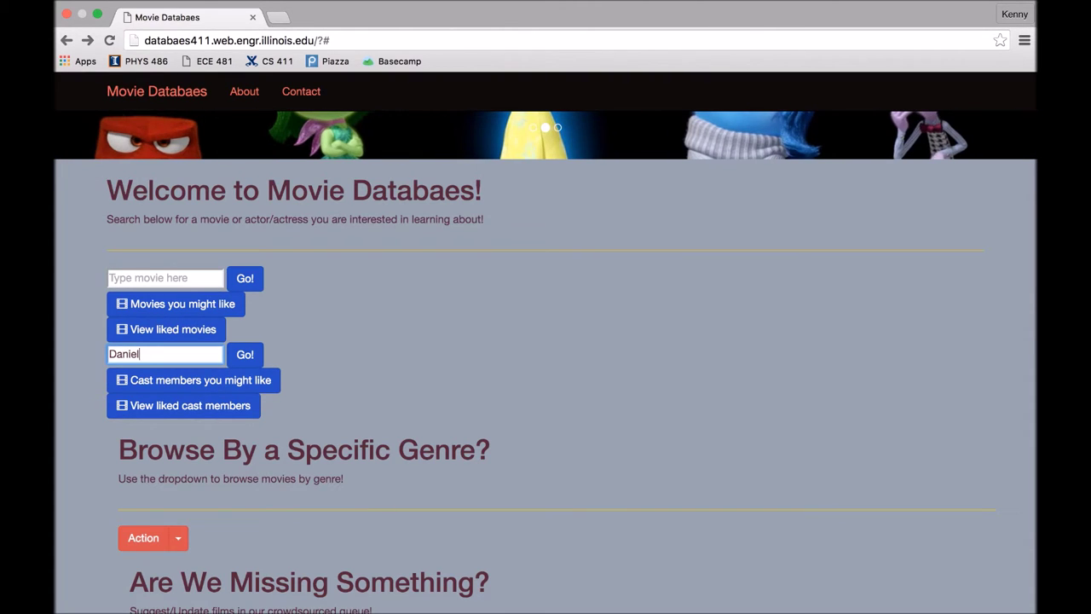
{"action": "type", "text": " Radcliffe"}
{"action": "key", "text": "Return"}
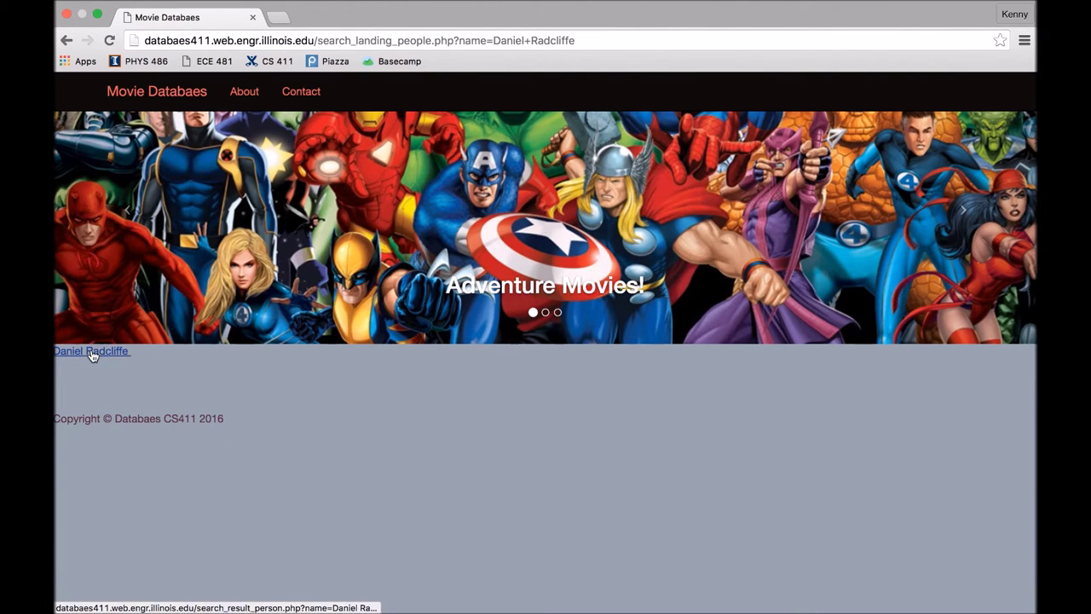
{"action": "left_click", "coordinate": [92, 350]}
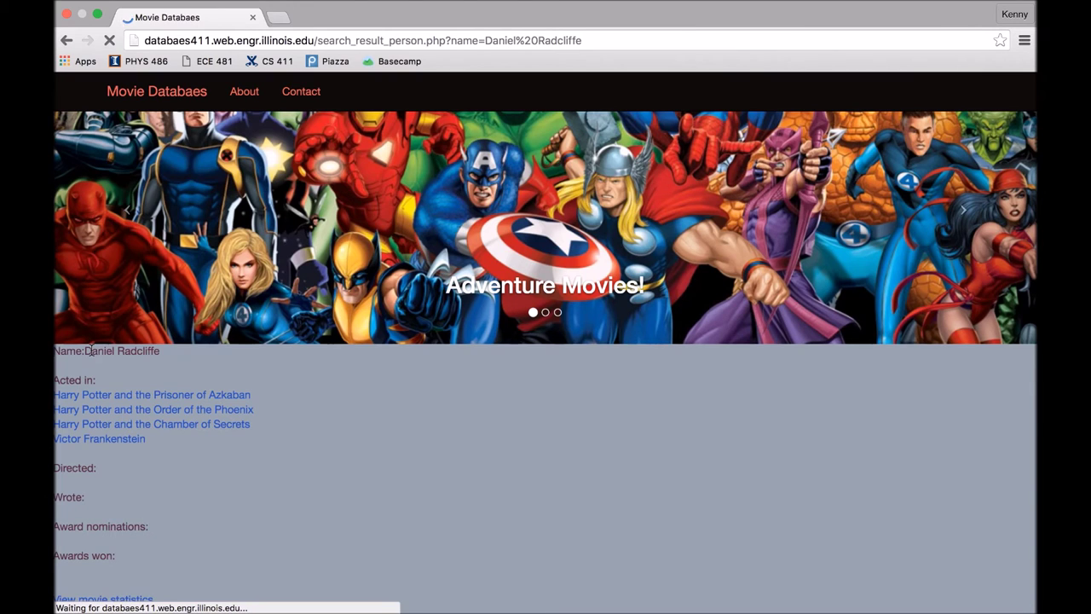
- Open Daniel Radcliffe's 'View movie statistics' page with ratings and popularity graph options
{"action": "scroll", "coordinate": [91, 353], "scroll_direction": "down", "scroll_amount": 3}
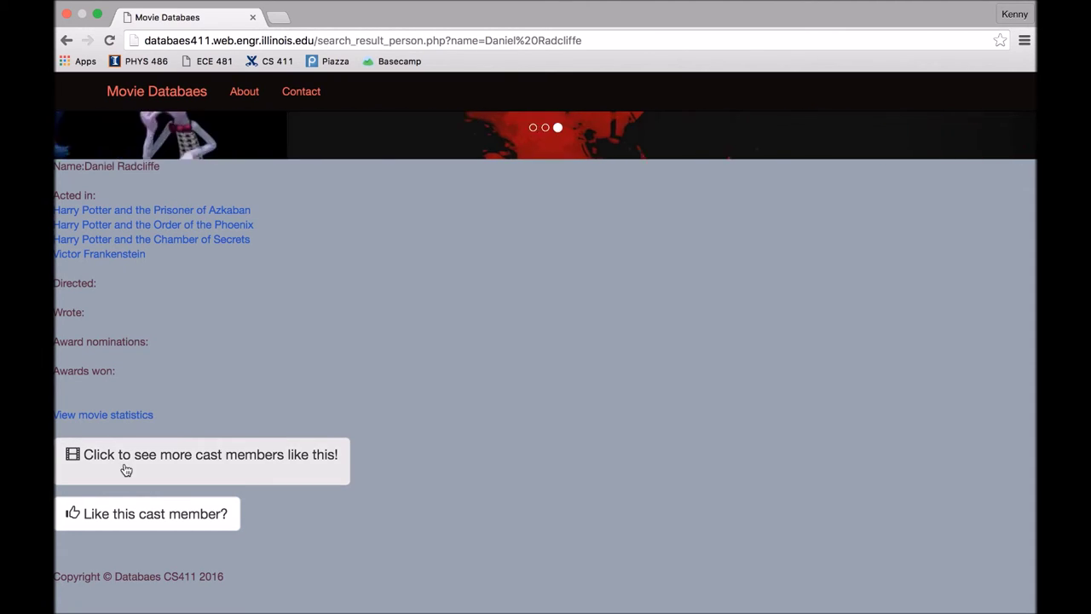
{"action": "left_click", "coordinate": [112, 417]}
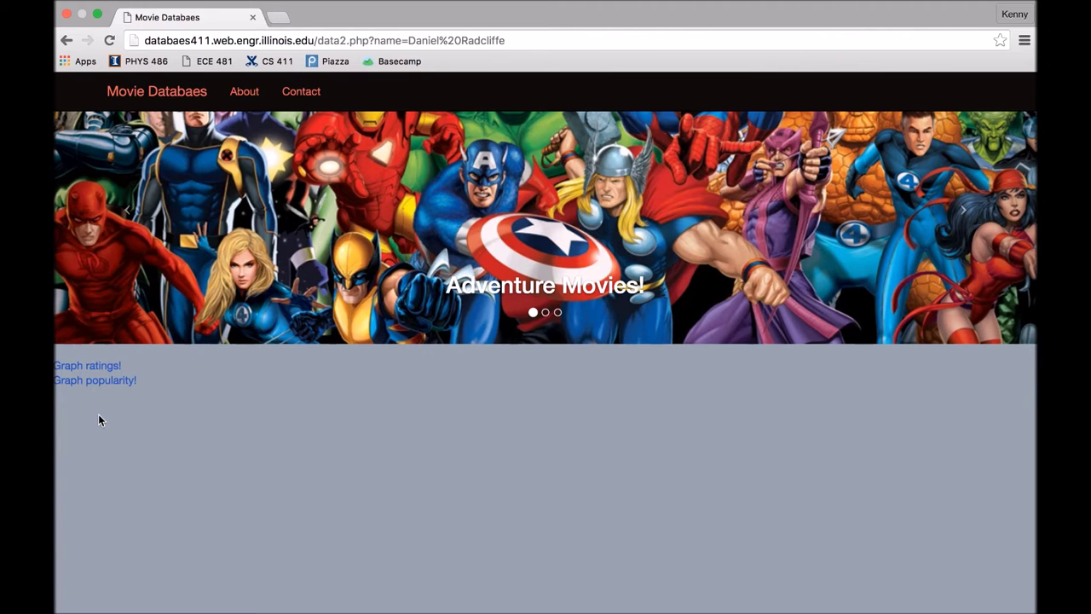
{"action": "left_click", "coordinate": [88, 368]}
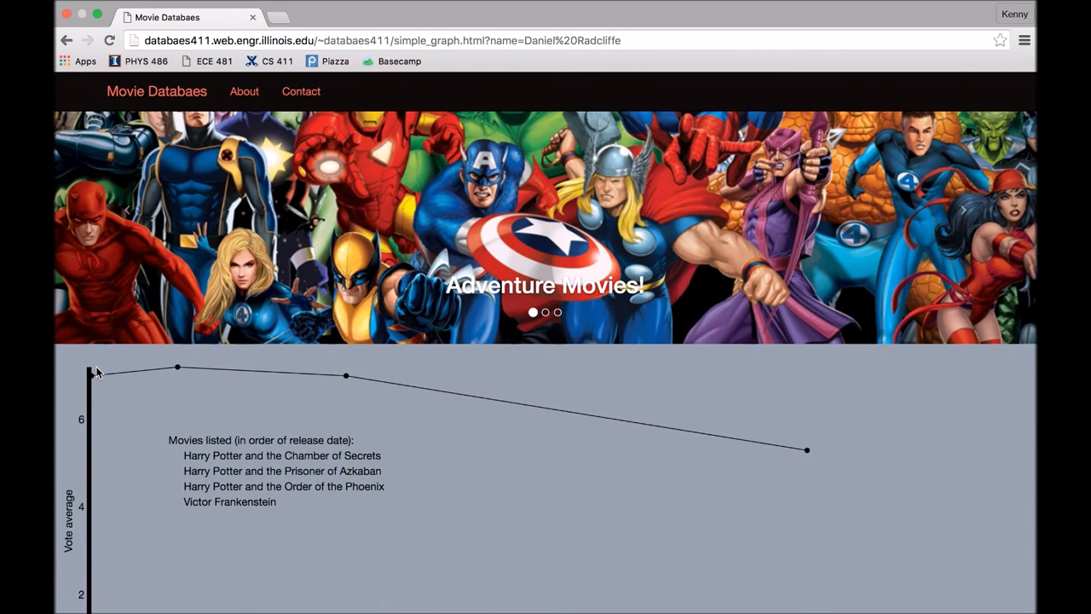
{"action": "scroll", "coordinate": [96, 372], "scroll_direction": "down", "scroll_amount": 3}
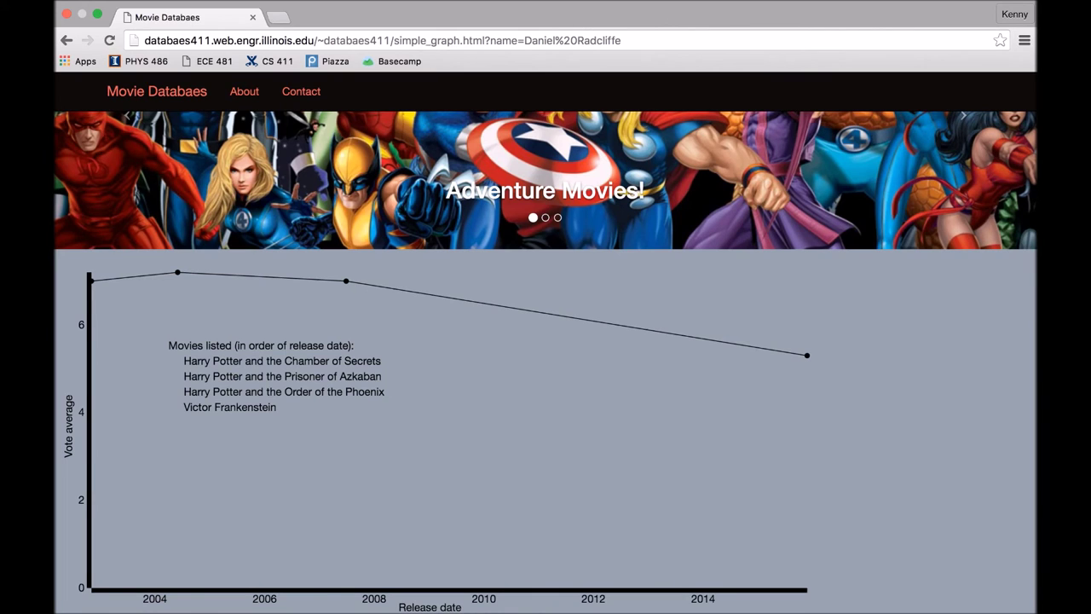
{"action": "left_click", "coordinate": [67, 41]}
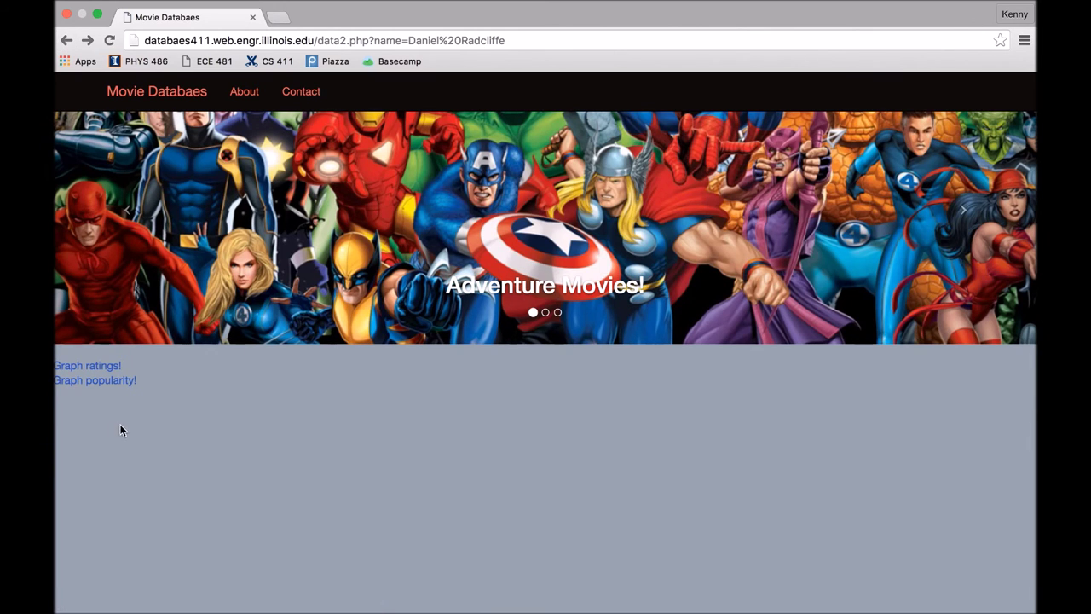
- Graph the popularity of Daniel Radcliffe's movies and scroll to view the full chart by release date
{"action": "left_click", "coordinate": [92, 381]}
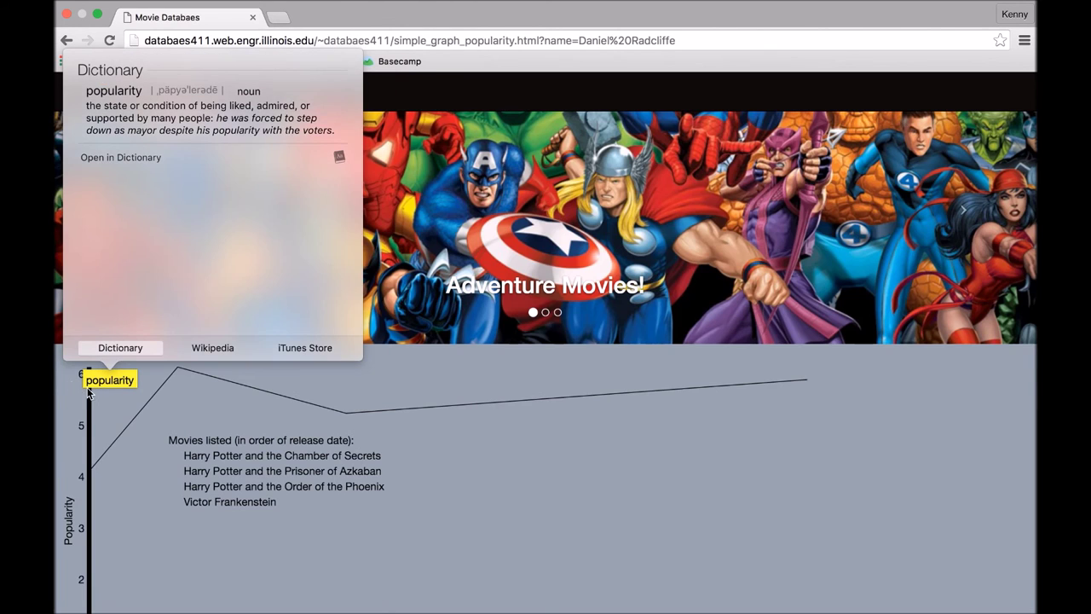
{"action": "left_click", "coordinate": [63, 400]}
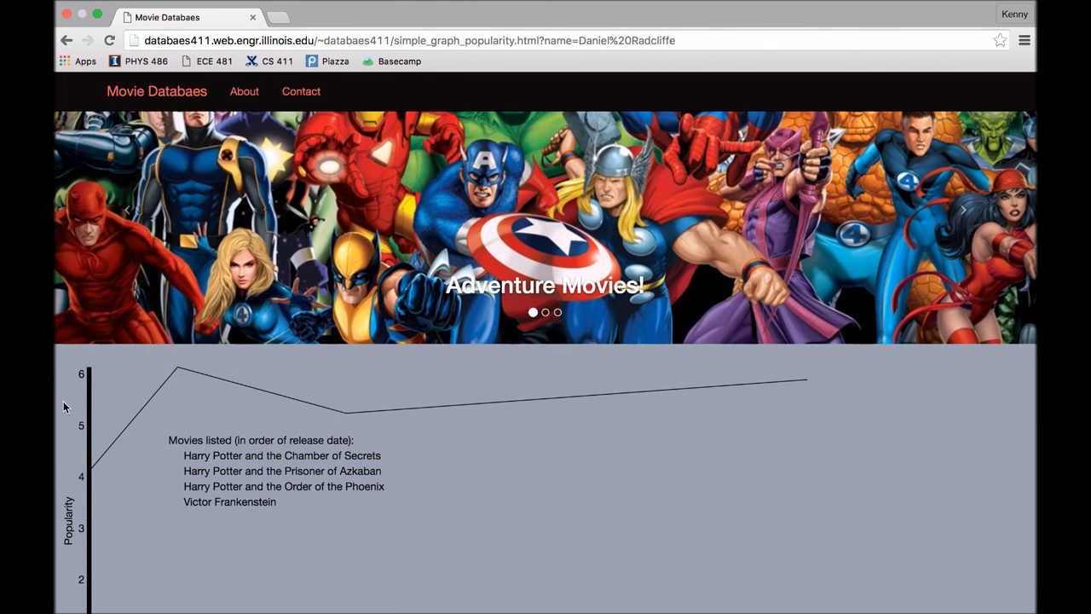
{"action": "scroll", "coordinate": [64, 400], "scroll_direction": "down", "scroll_amount": 2}
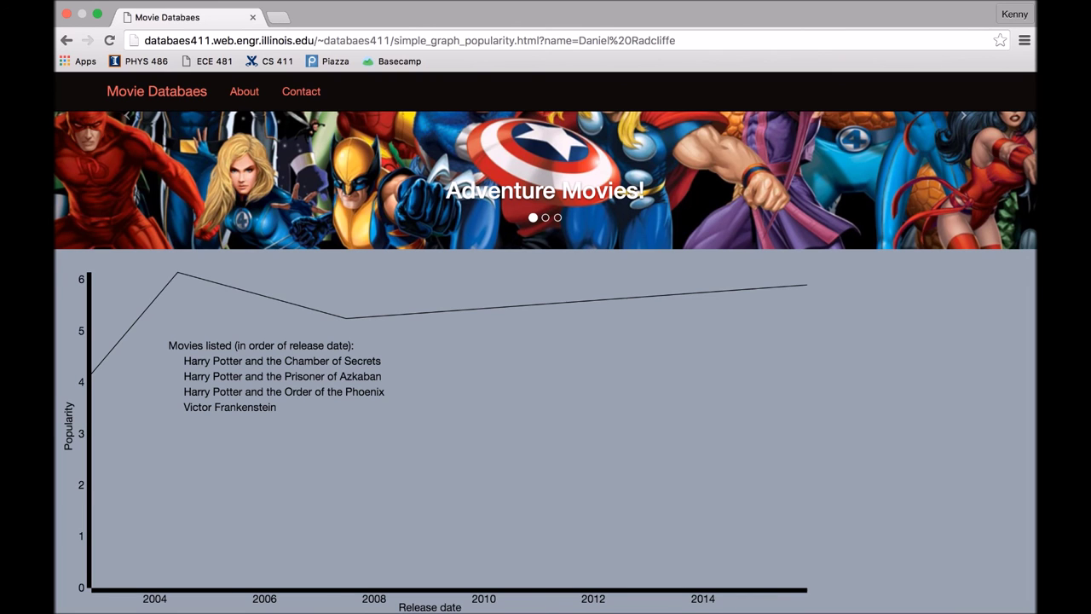
- Return to the Movie Databaes welcome page via the logo, dismissing the dictionary popup
{"action": "double_click", "coordinate": [158, 92]}
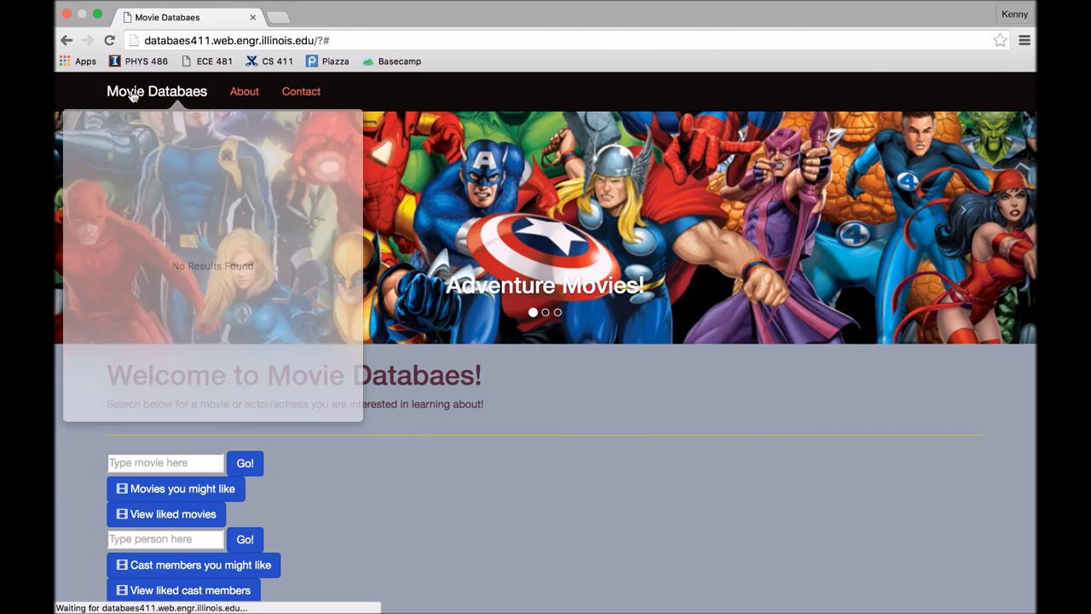
{"action": "double_click", "coordinate": [125, 92]}
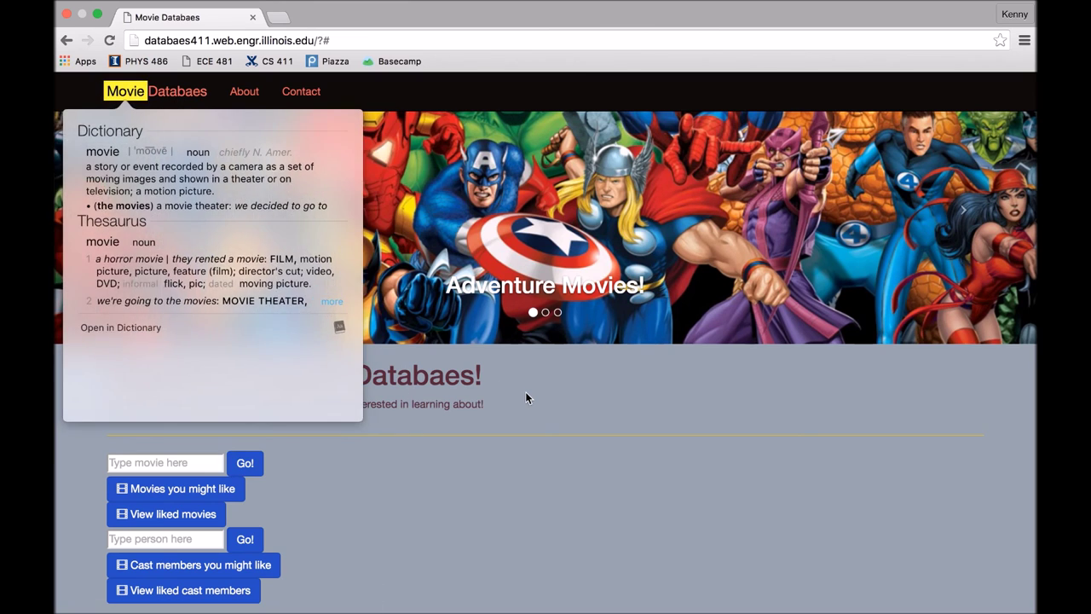
{"action": "left_click", "coordinate": [525, 392]}
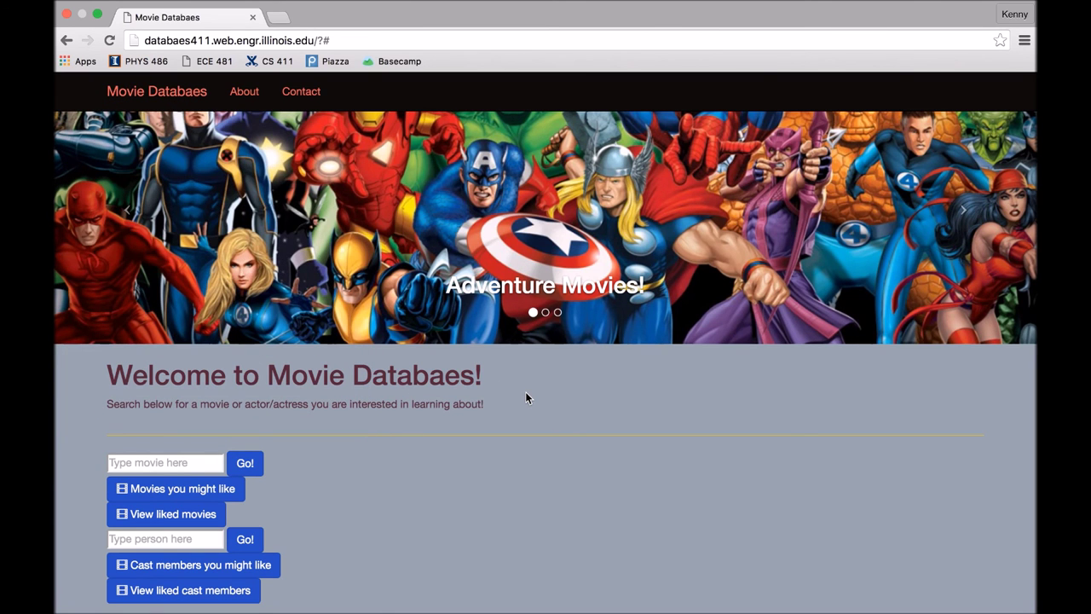